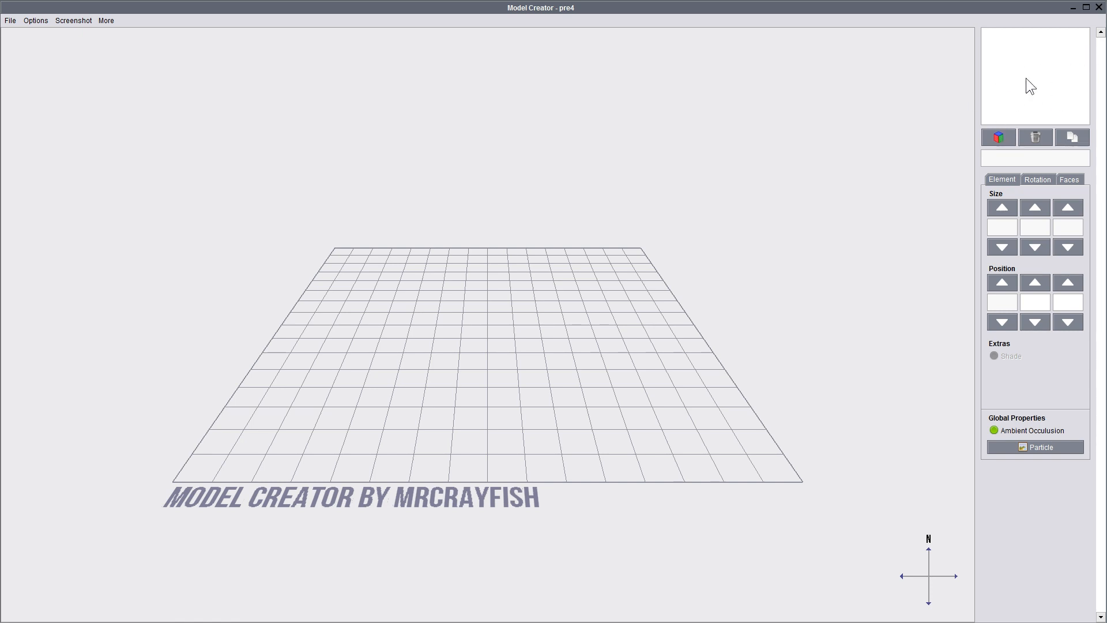
Add a cube to the empty model and look over its face texture settings.
click(1002, 141)
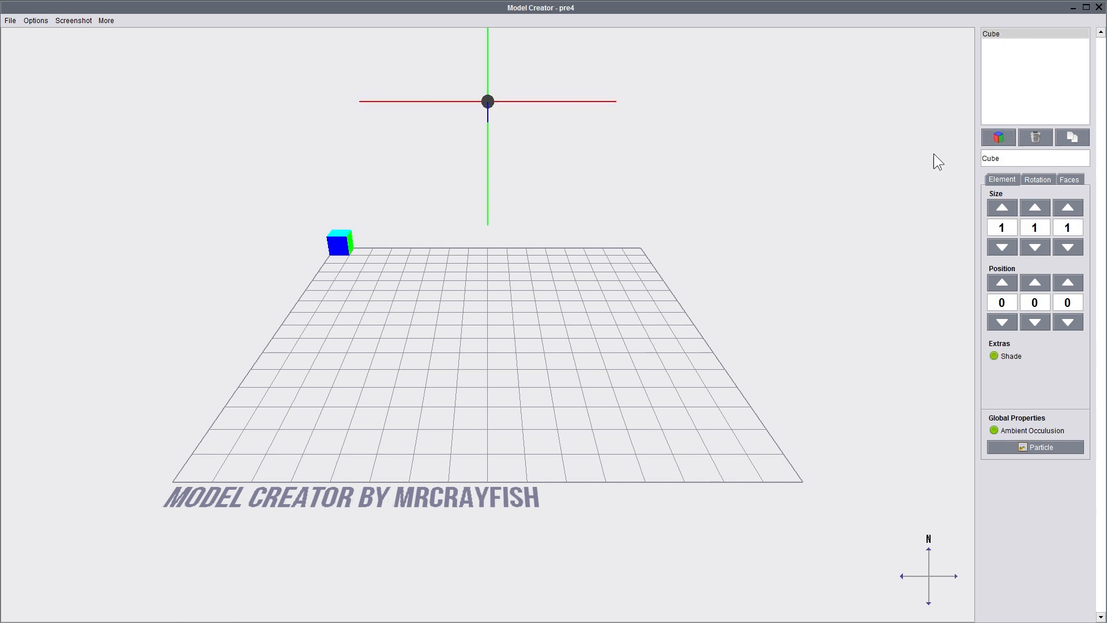
drag(341, 254, 241, 400)
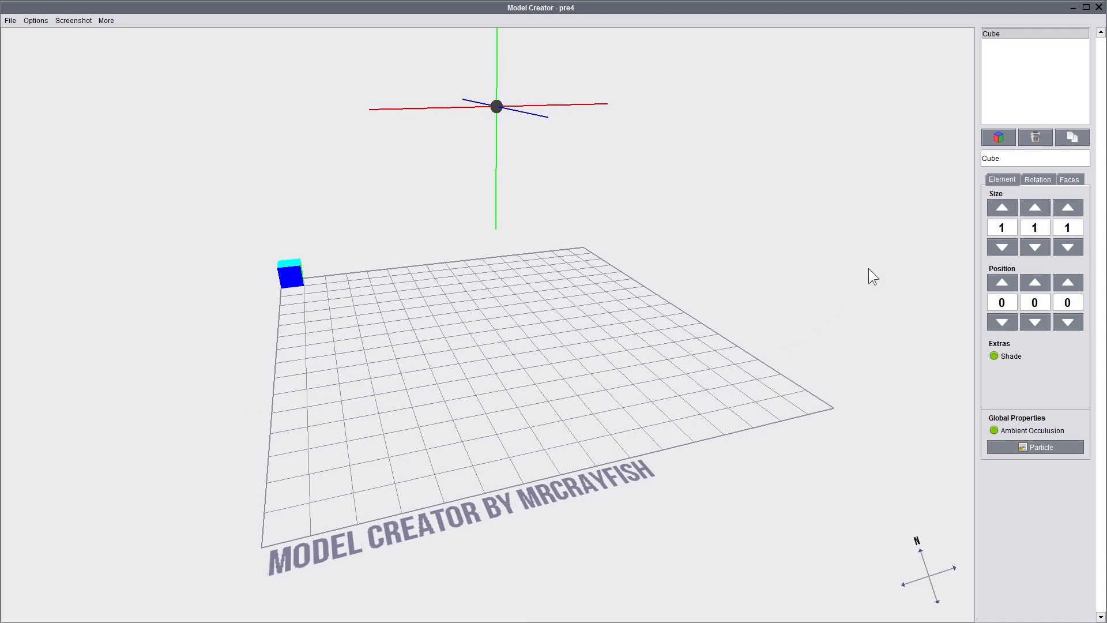
click(1070, 181)
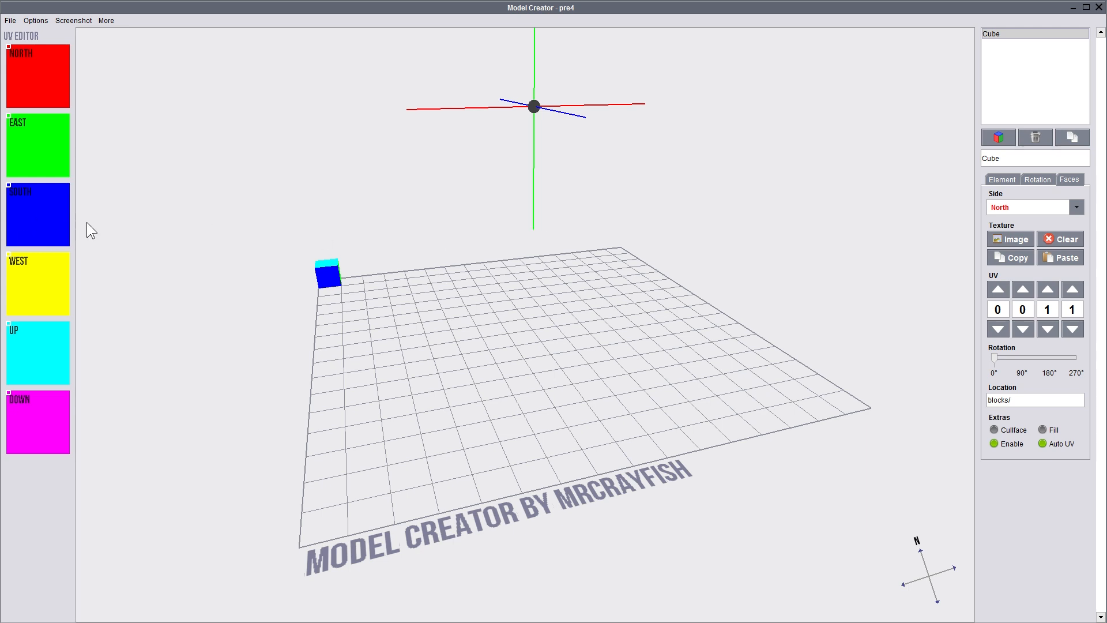
click(1003, 180)
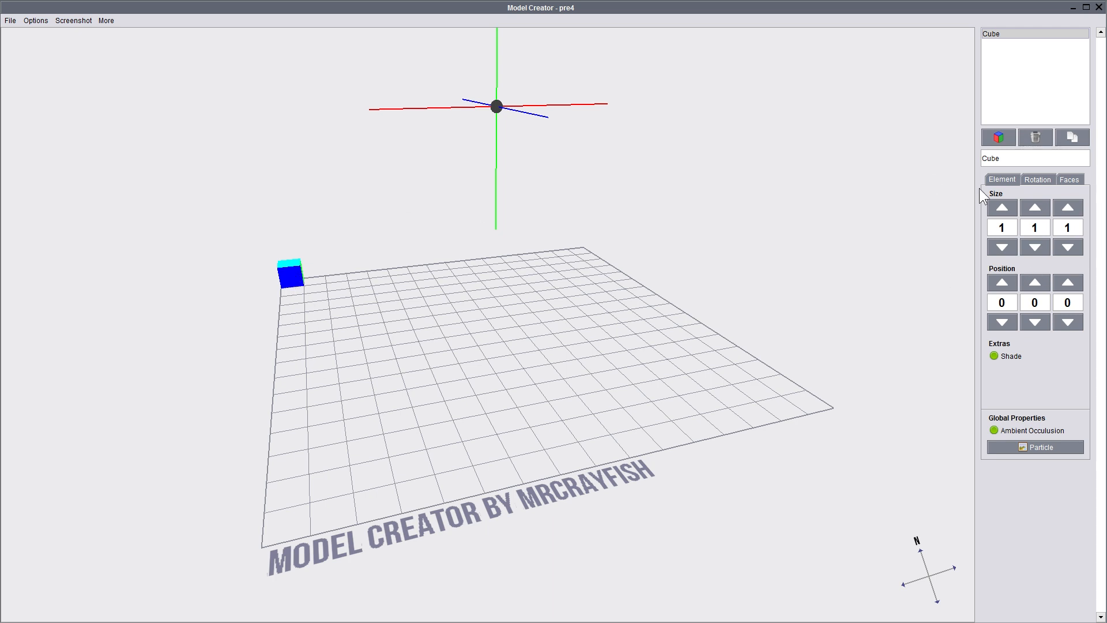
Resize the cube to 7 × 5 × 8.
click(1002, 207)
click(1002, 207)
click(1002, 207)
click(1002, 208)
click(1002, 208)
click(1002, 208)
click(1034, 207)
click(1034, 208)
click(1035, 207)
click(1035, 207)
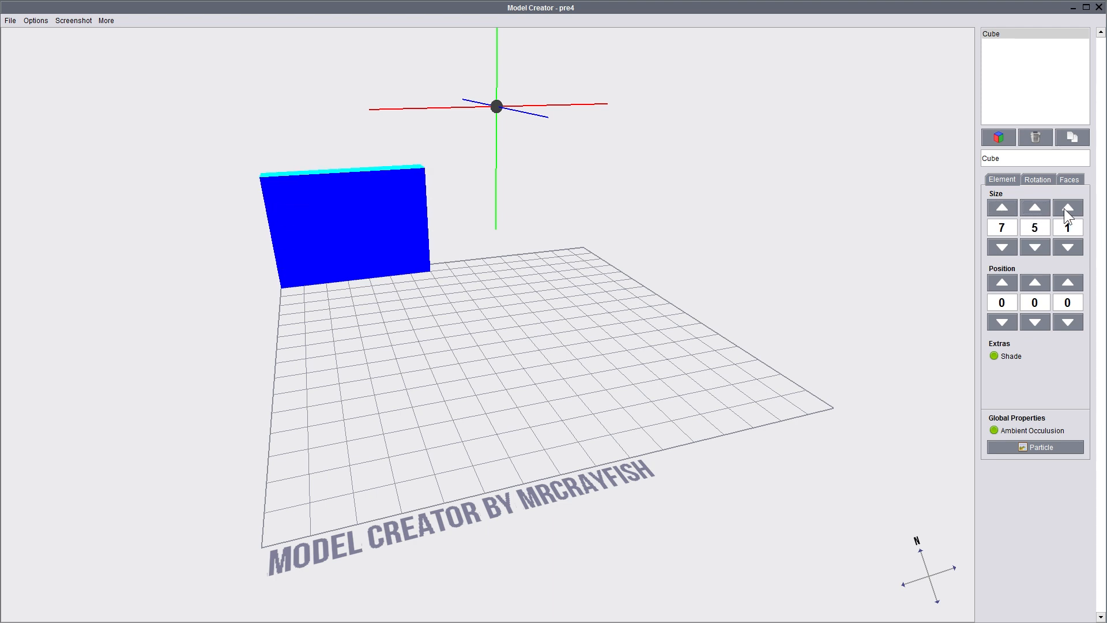
click(1066, 208)
click(1066, 207)
click(1066, 208)
click(1067, 207)
click(1066, 207)
click(1067, 207)
click(1066, 208)
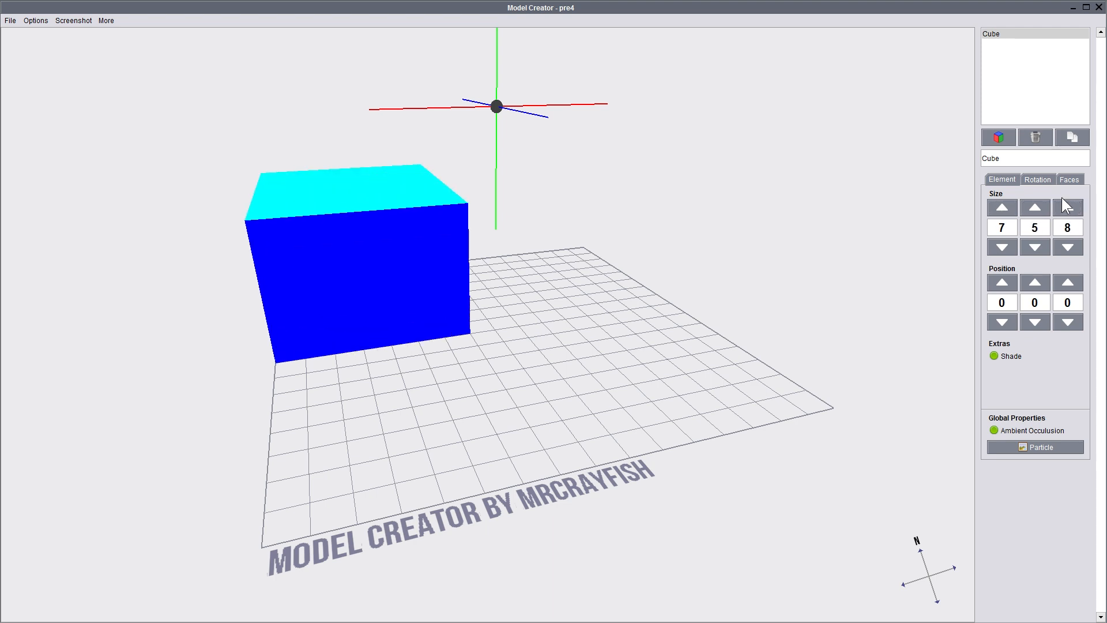
Move the cube to position 3, 0, 5 on the grid.
click(1010, 282)
click(1010, 283)
click(1010, 283)
click(1031, 279)
click(1032, 279)
click(1032, 279)
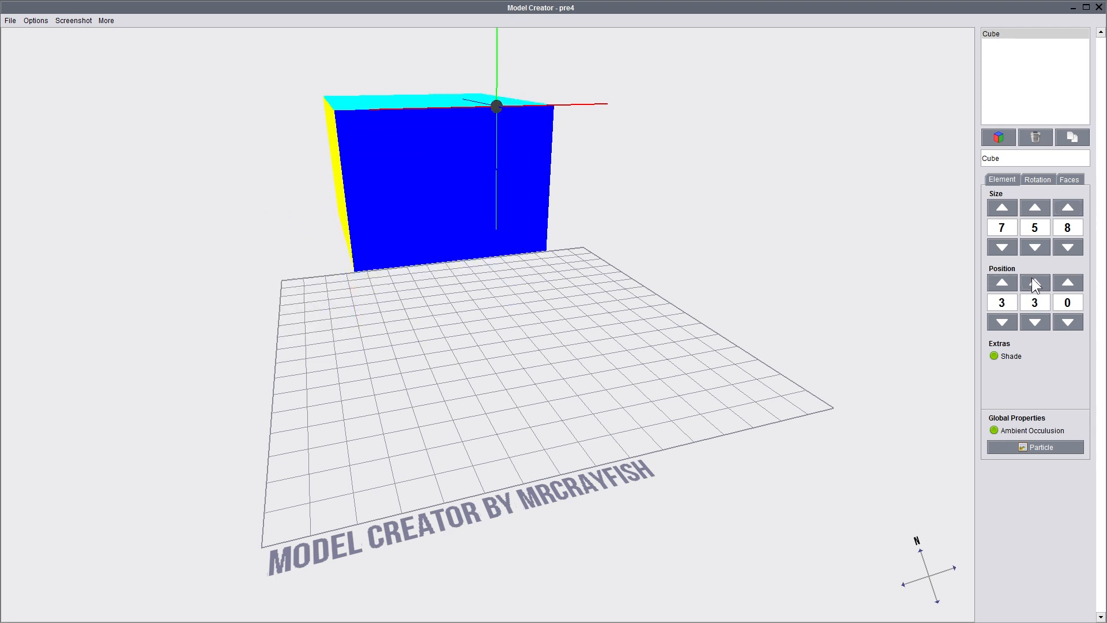
click(1035, 321)
click(1035, 321)
click(1035, 322)
click(1067, 283)
click(1067, 282)
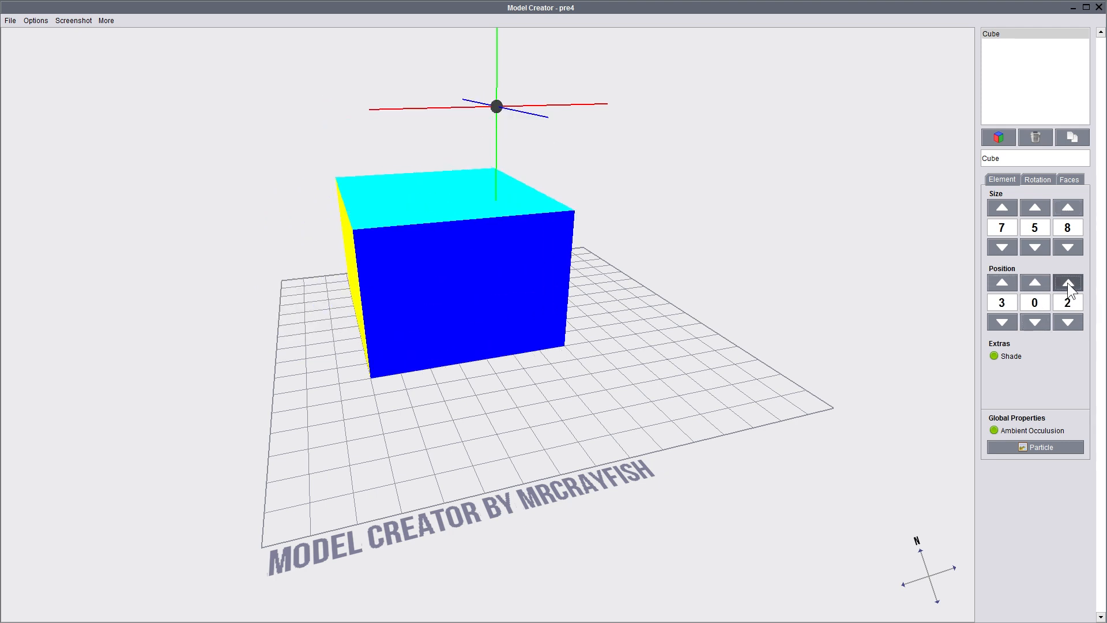
click(1067, 283)
click(1068, 282)
click(1067, 283)
Try shifting the cube's rotation origin along the first two axes and restore it to 8, 8, 8.
click(1032, 181)
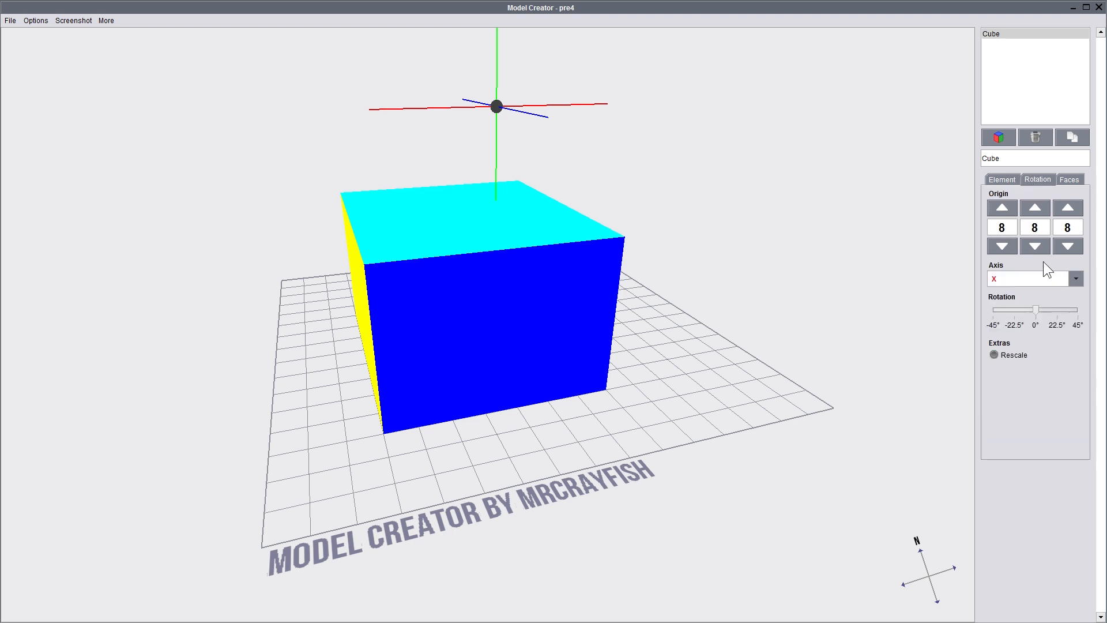
click(1003, 207)
click(1003, 206)
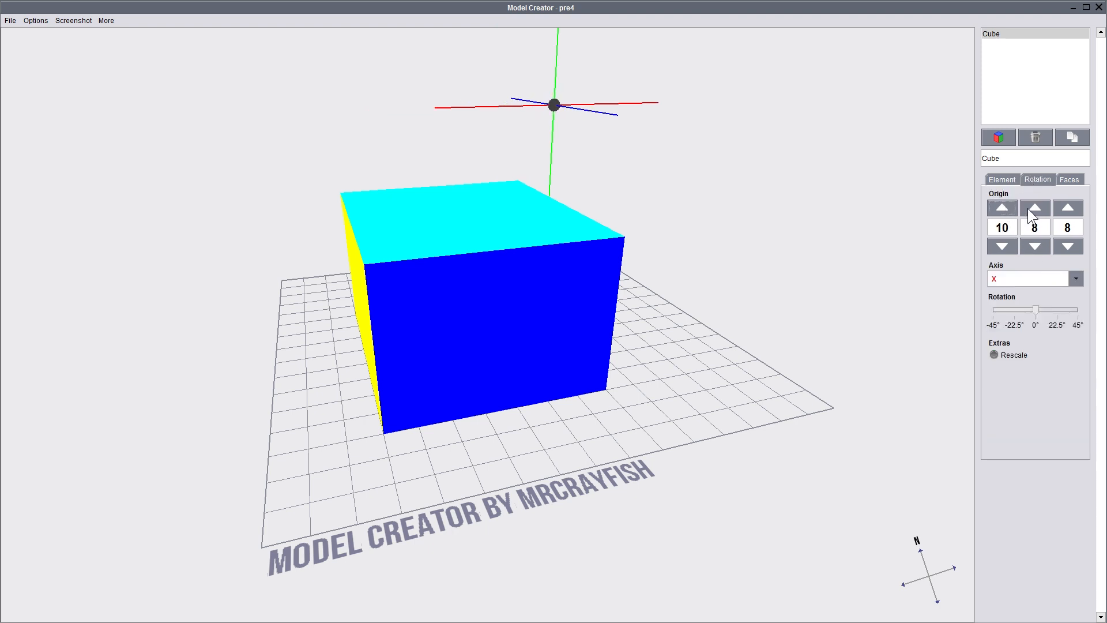
click(1003, 247)
click(1003, 246)
click(1036, 246)
click(1035, 207)
Try rotating the cube about different axes, finishing with the axis set to Z and the rotation at 0°.
drag(1040, 317, 1018, 310)
click(1076, 278)
click(1019, 309)
click(1075, 278)
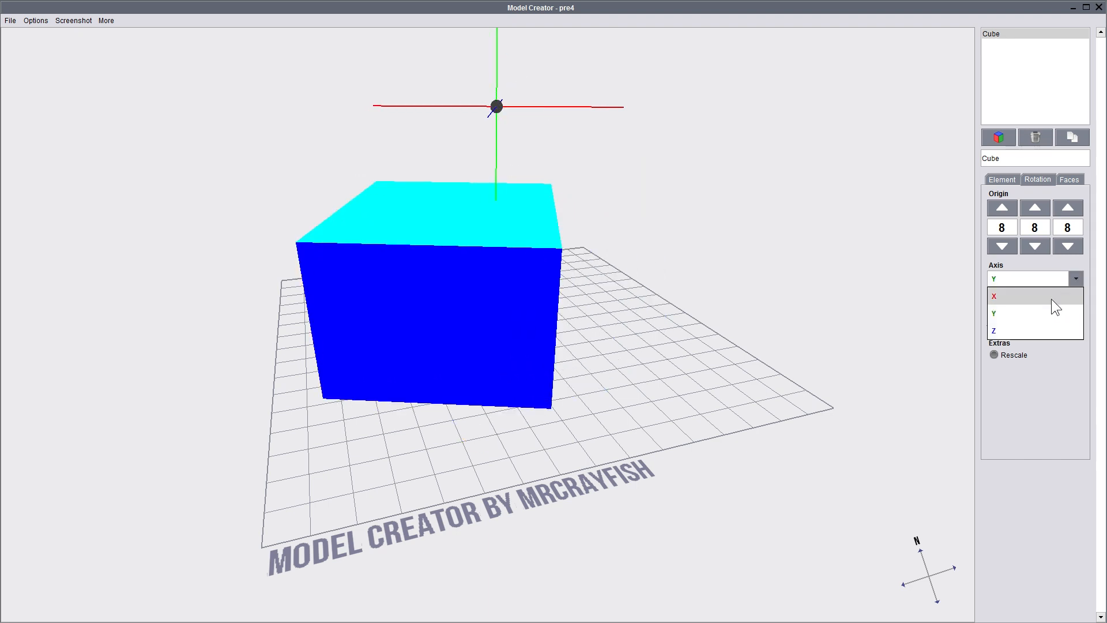
click(1022, 330)
drag(1019, 312, 1036, 311)
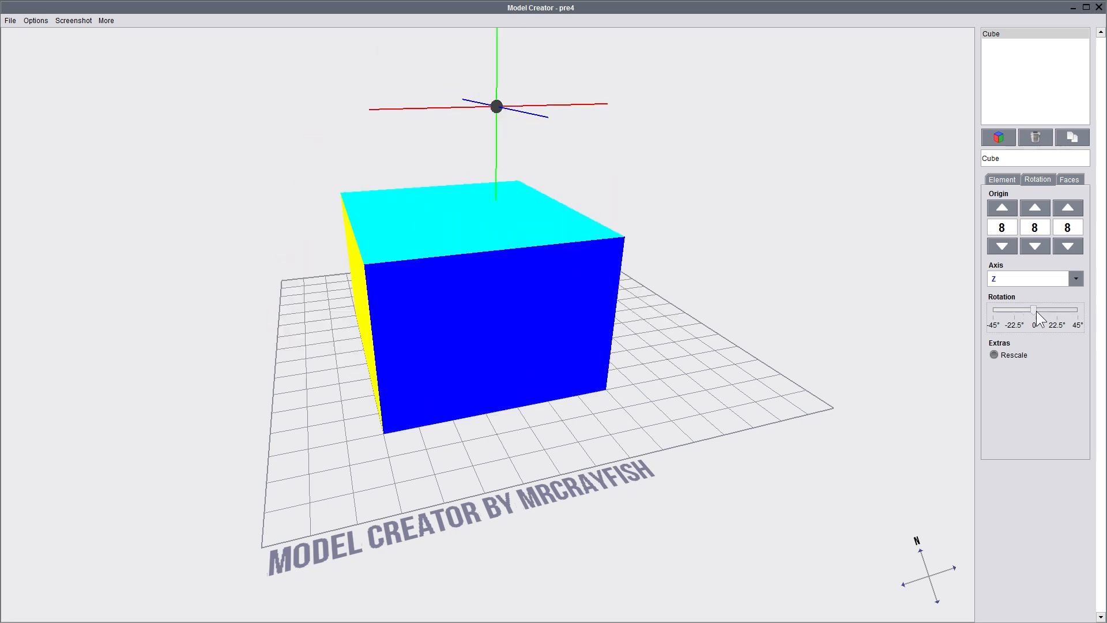
click(1075, 278)
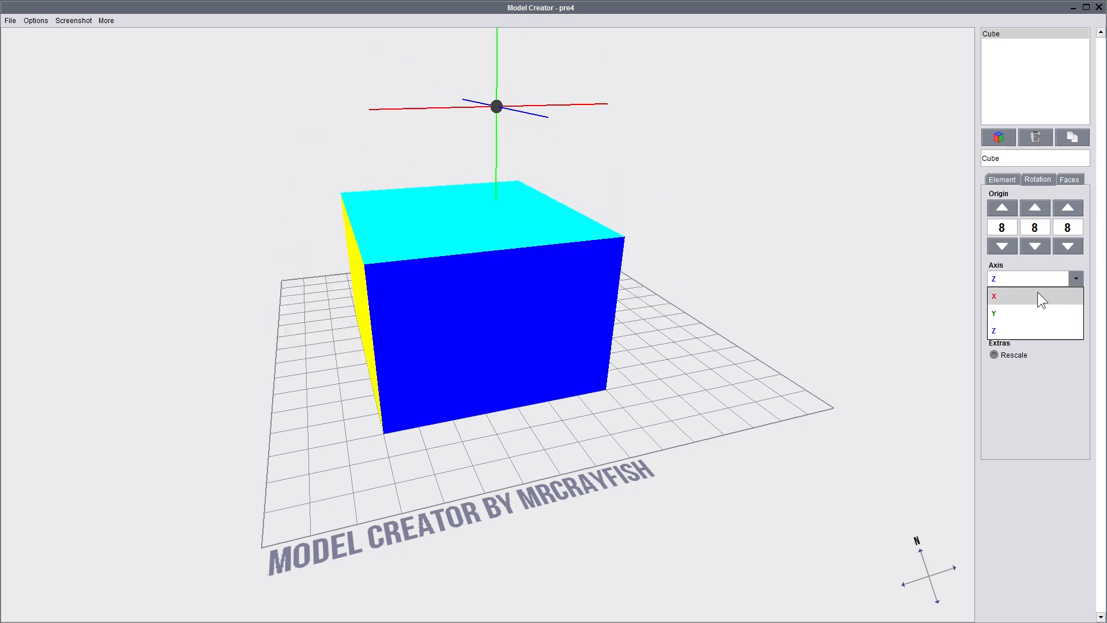
click(1021, 457)
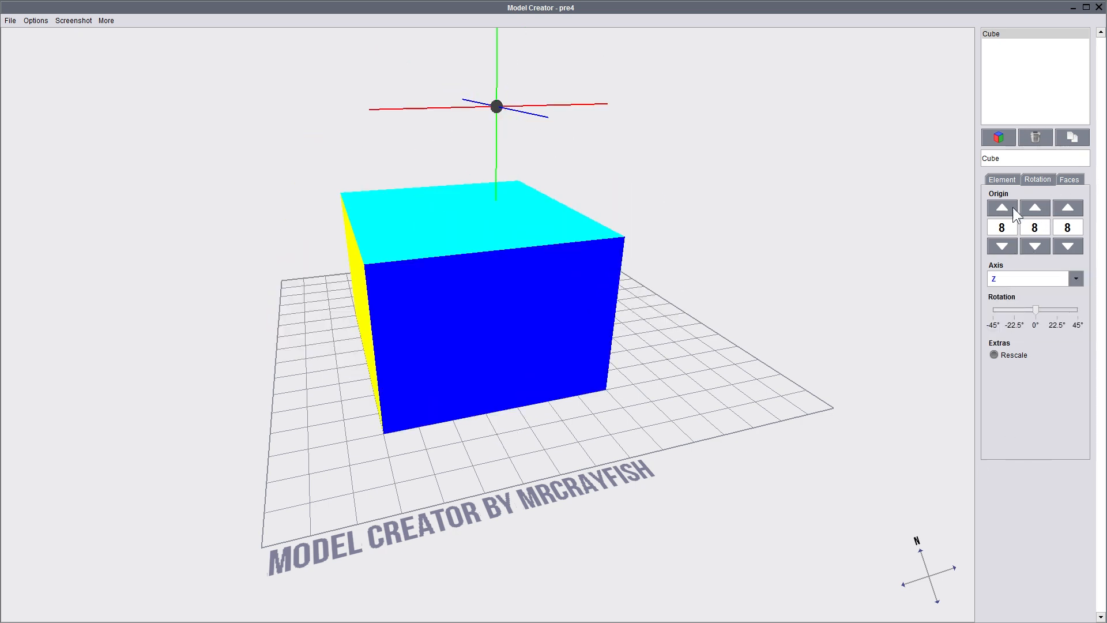
Move the rotation origin to 3, 5, 8 and try rotating the cube about the Z axis.
click(1035, 245)
click(1035, 247)
click(1036, 246)
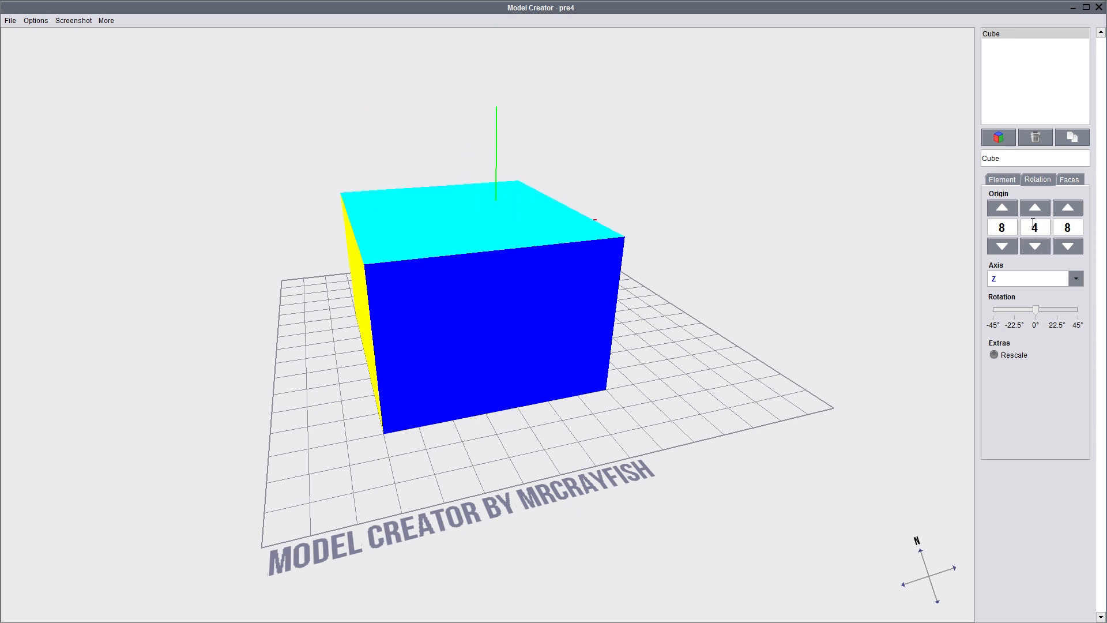
click(1007, 247)
click(1006, 247)
click(1007, 248)
click(1007, 248)
click(1006, 248)
click(1006, 248)
click(1006, 211)
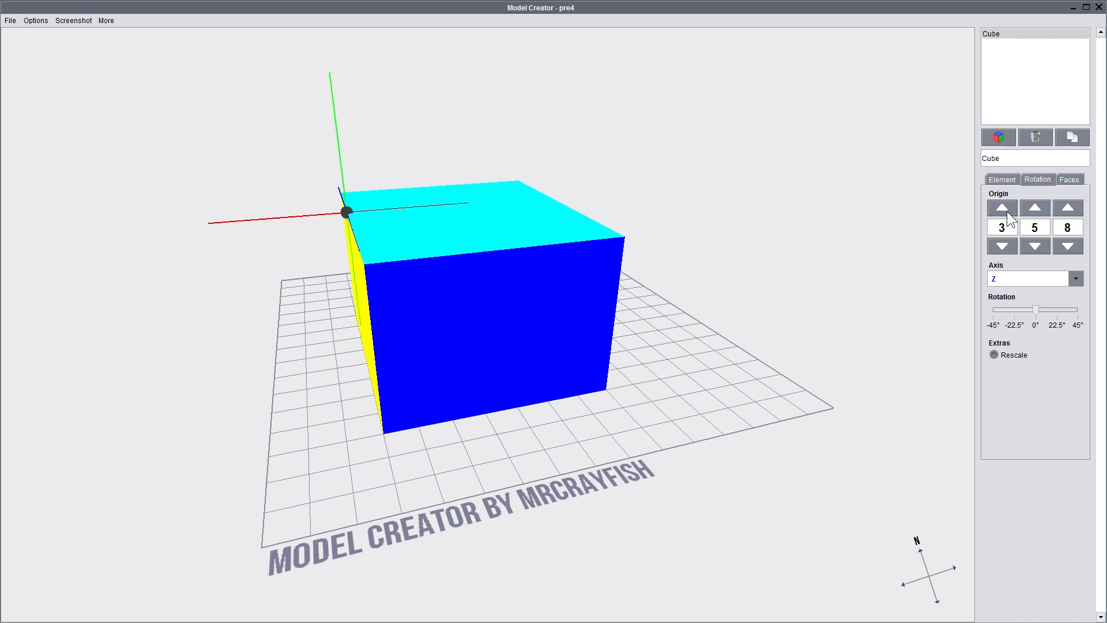
mouse_move(1042, 310)
mouse_down()
mouse_move(1069, 303)
mouse_move(1008, 310)
mouse_move(1027, 316)
mouse_up()
Set the first rotation origin value to 6 and try rotating the cube around the new pivot.
click(1006, 209)
click(1005, 210)
click(1005, 209)
click(1005, 208)
click(1003, 242)
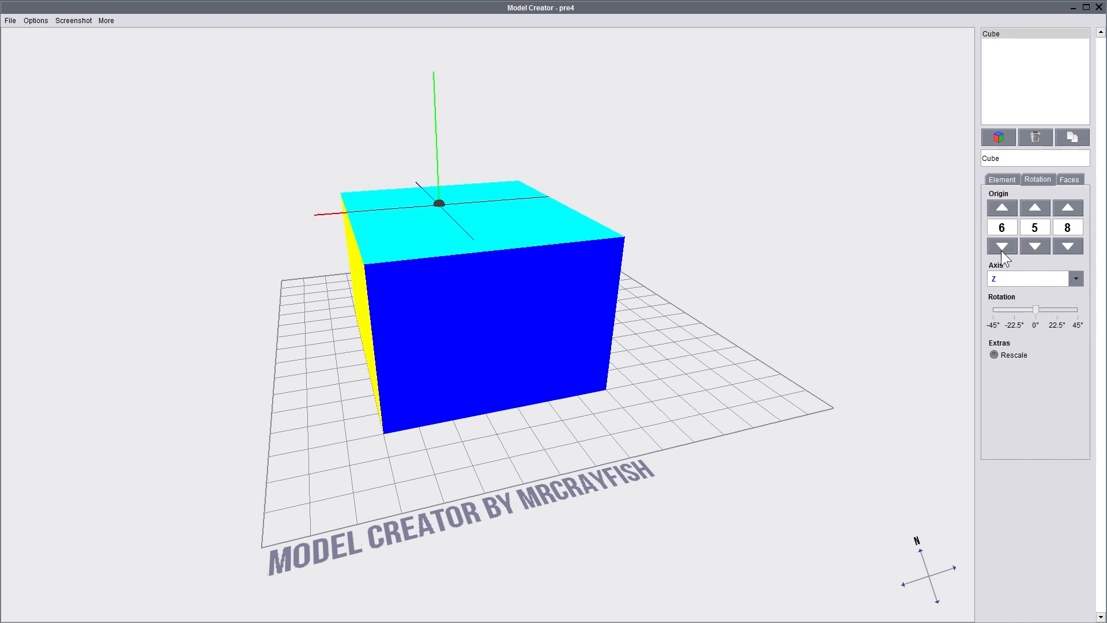
drag(1050, 310, 1026, 314)
Start importing a texture for the North face and browse to the assets/minecraft/textures/blocks folder.
click(1074, 179)
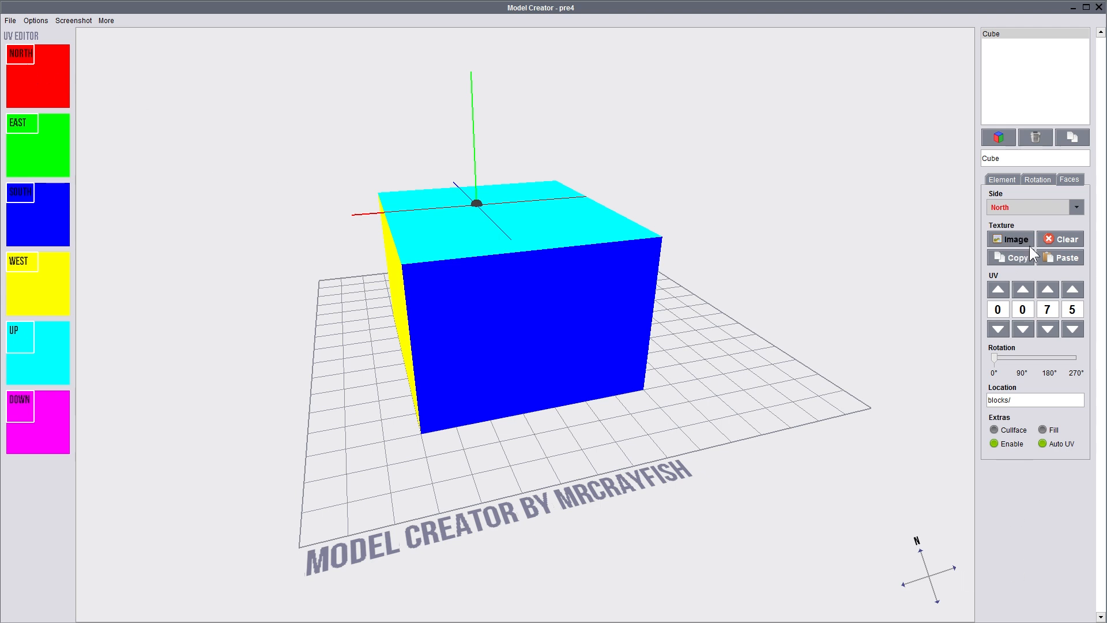
click(1011, 235)
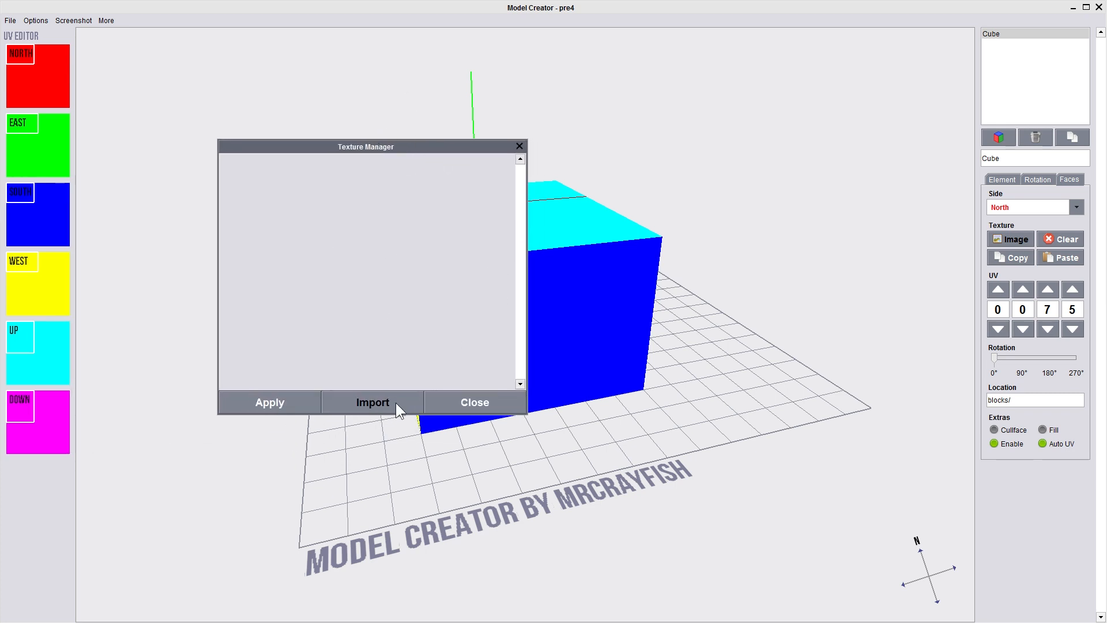
click(376, 404)
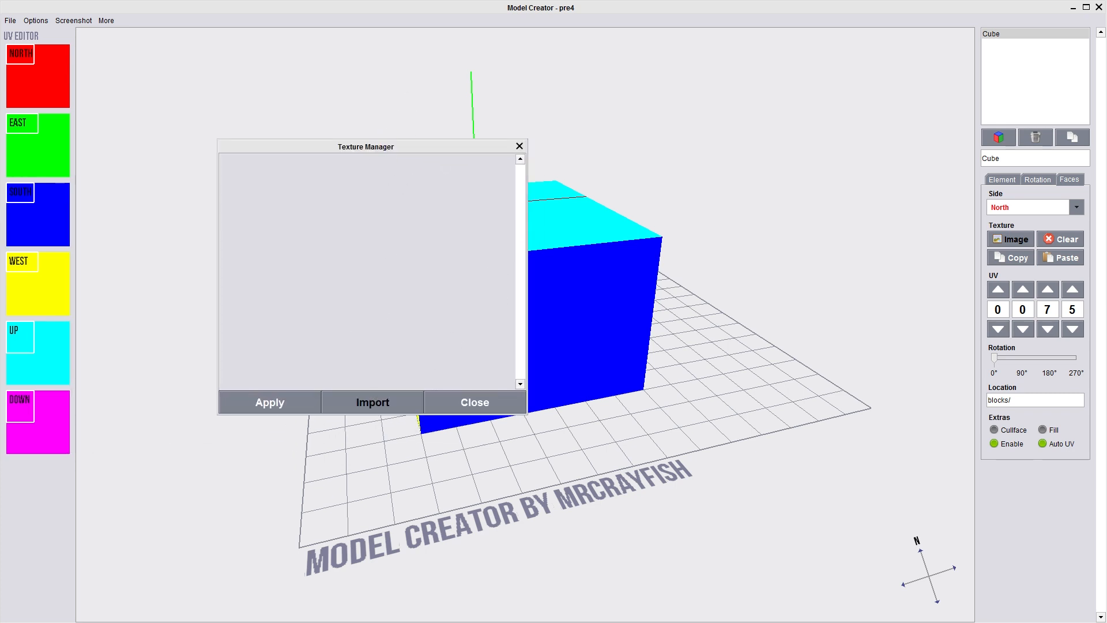
drag(364, 107, 344, 158)
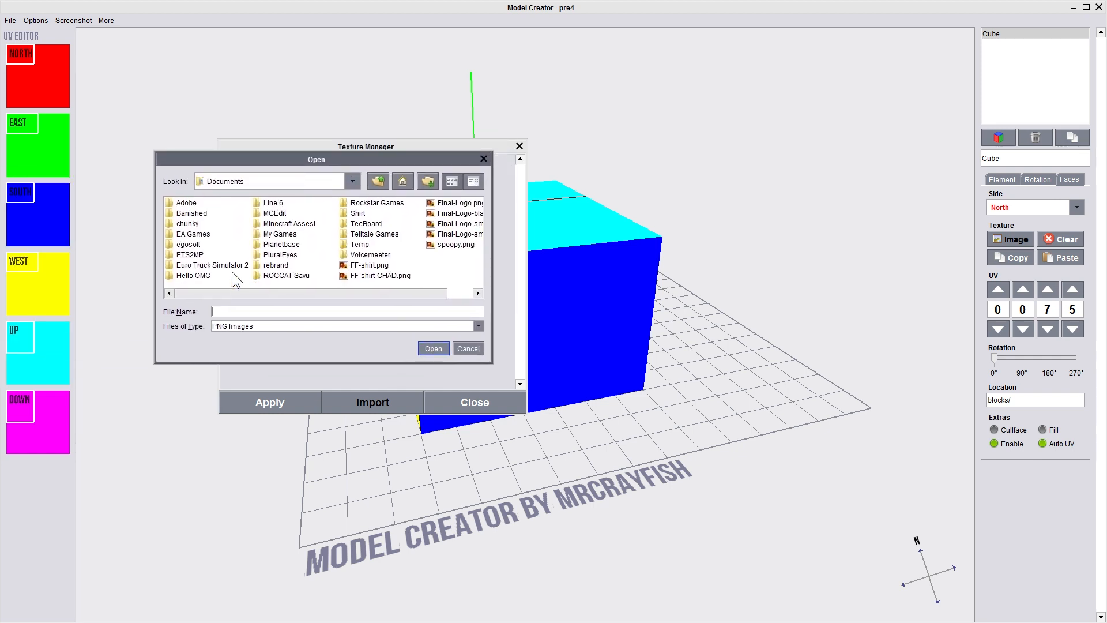
double_click(287, 225)
double_click(183, 204)
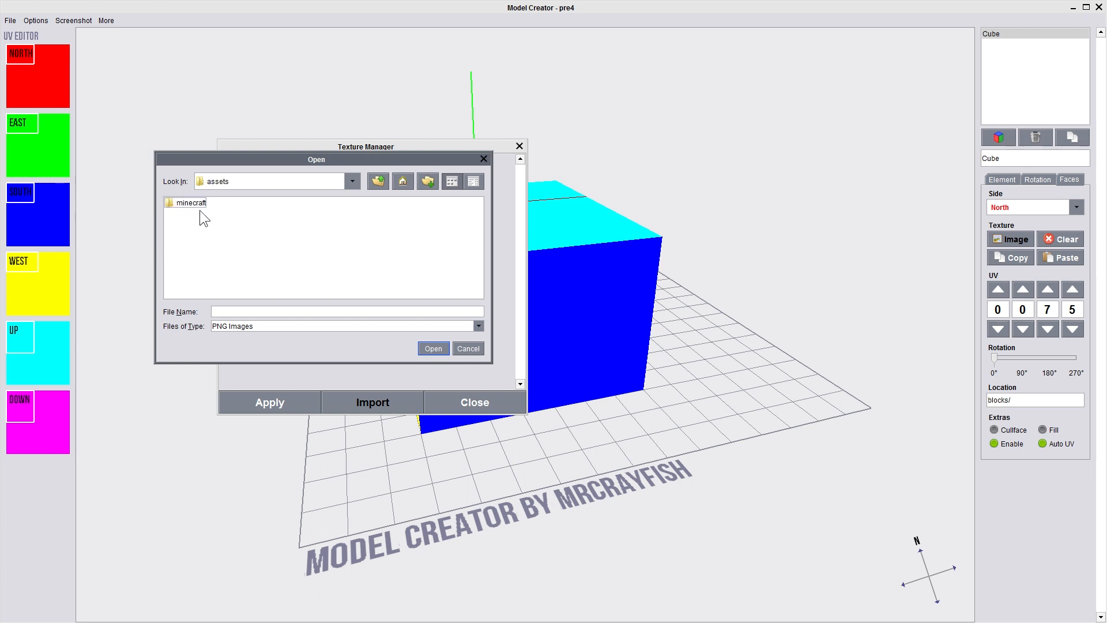
double_click(177, 203)
double_click(172, 266)
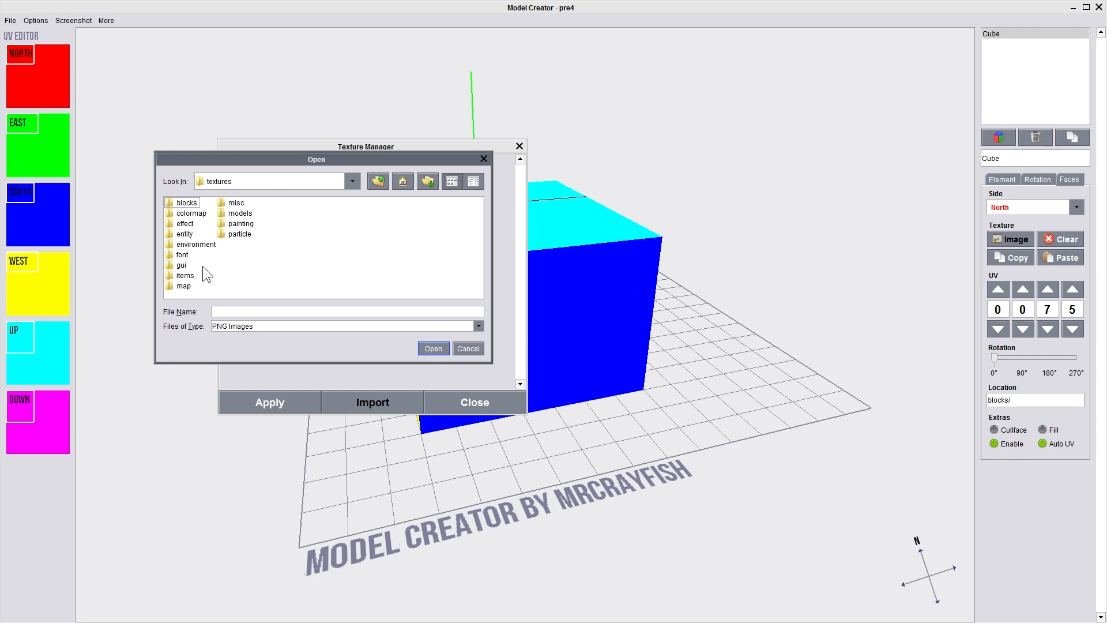
click(254, 228)
click(188, 246)
double_click(169, 202)
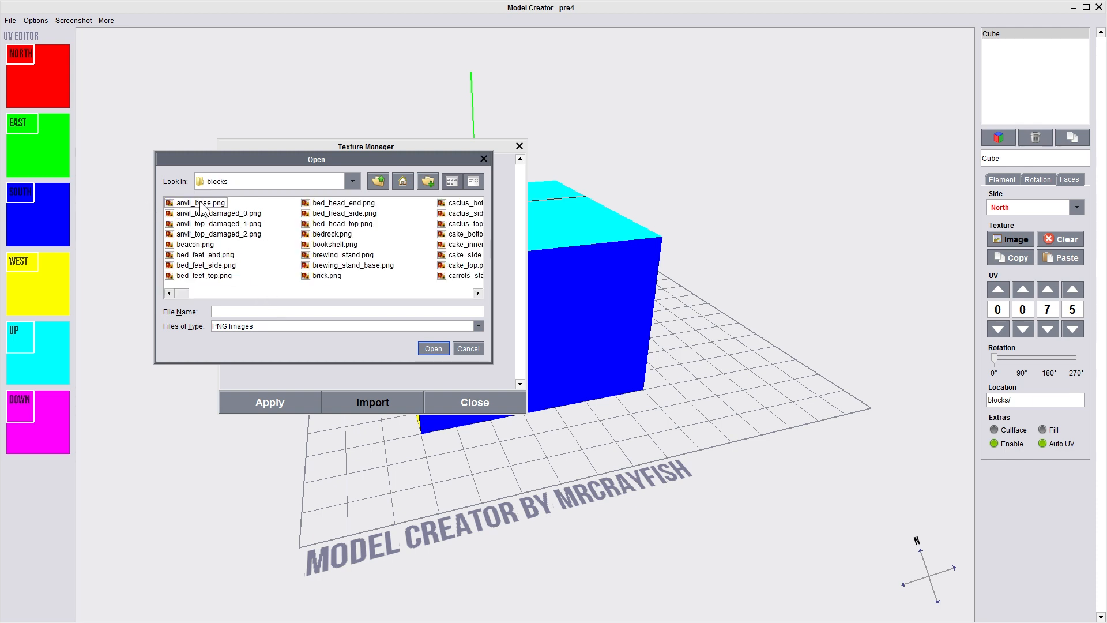
Import glowstone.png from the blocks folder into the Texture Manager.
click(204, 204)
click(462, 276)
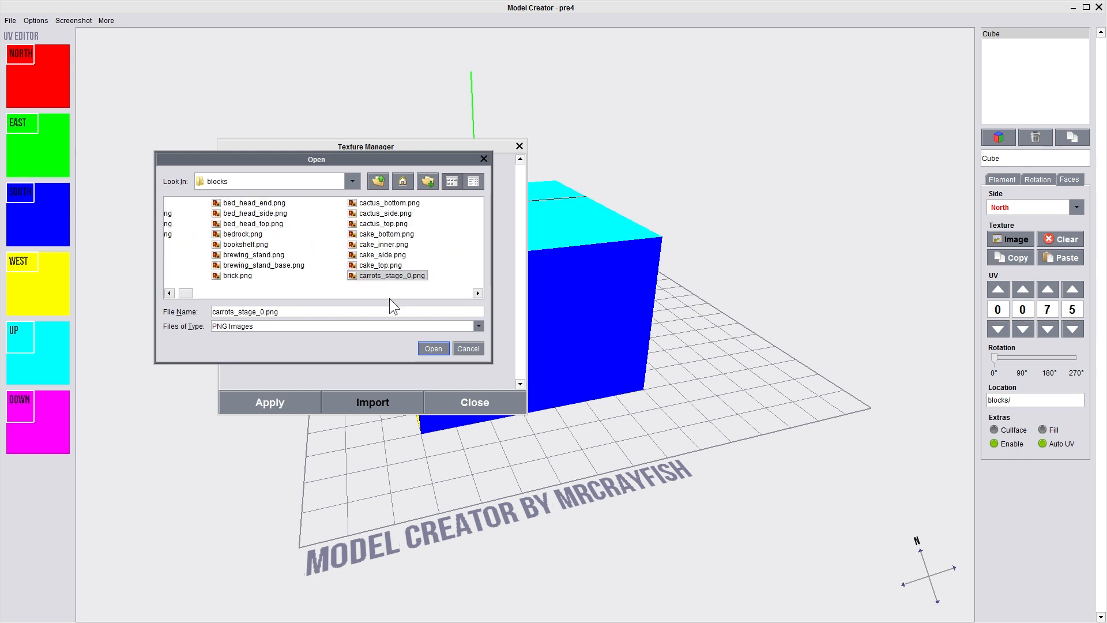
click(169, 293)
click(206, 266)
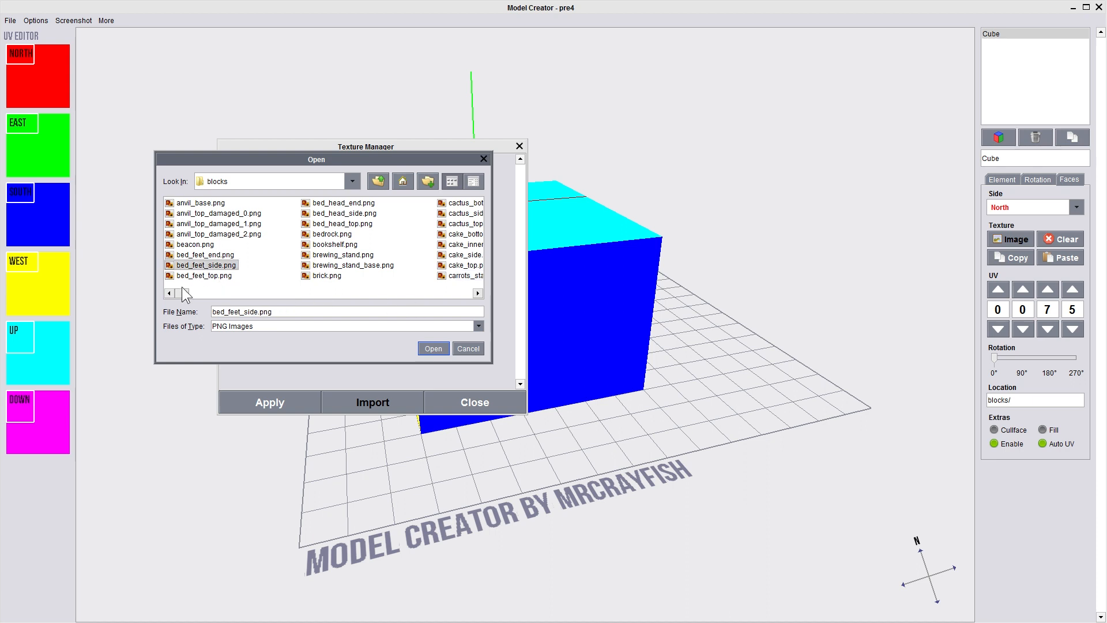
drag(182, 289, 285, 291)
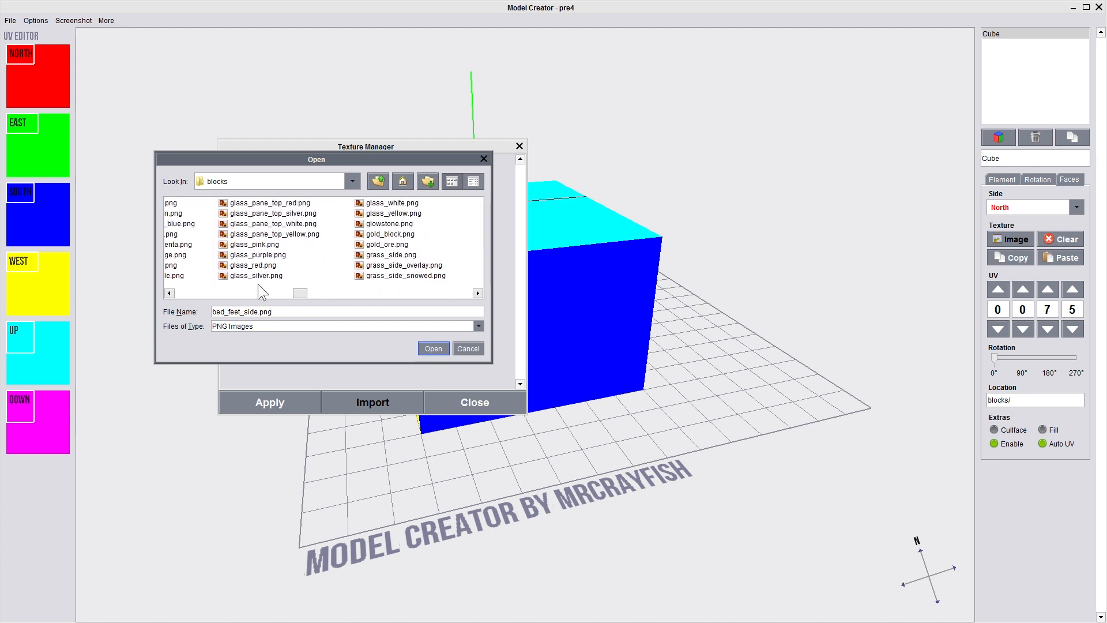
click(384, 224)
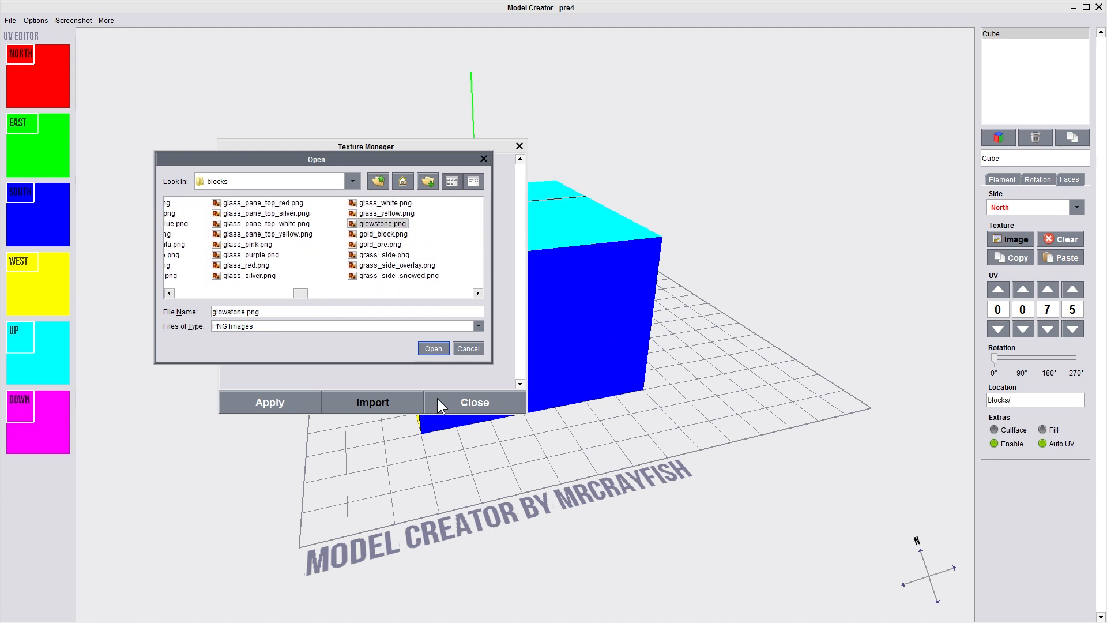
click(434, 348)
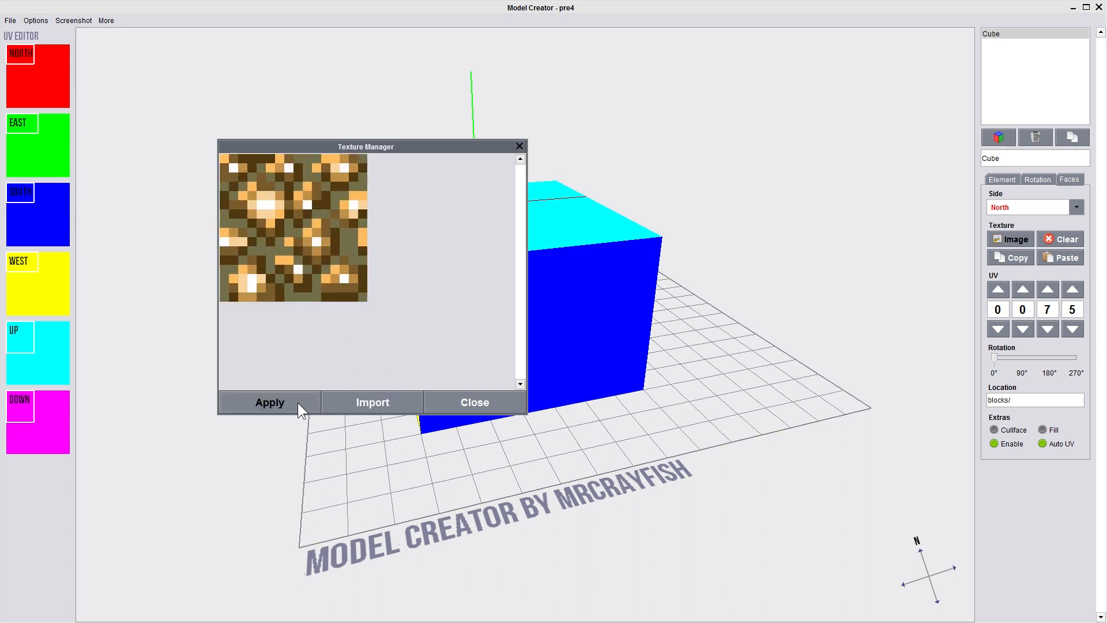
Apply the glowstone texture to the cube's North face.
click(306, 248)
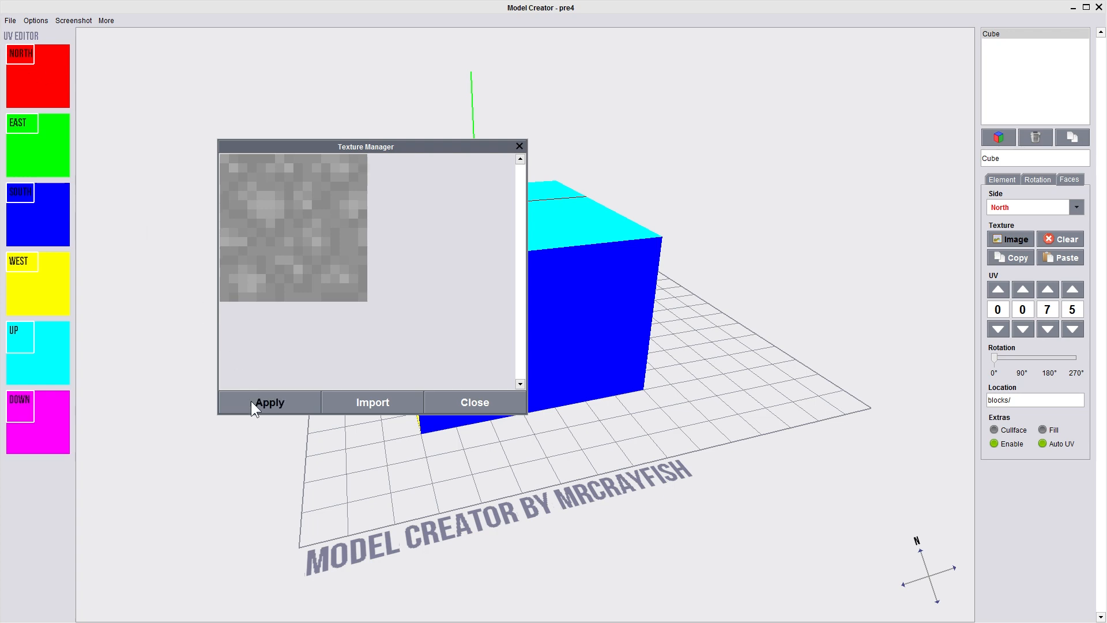
click(269, 405)
drag(260, 277, 418, 353)
Shift the North face's UV region to the lower-left corner of the glowstone texture, ending at 7, 16.
drag(29, 88, 14, 58)
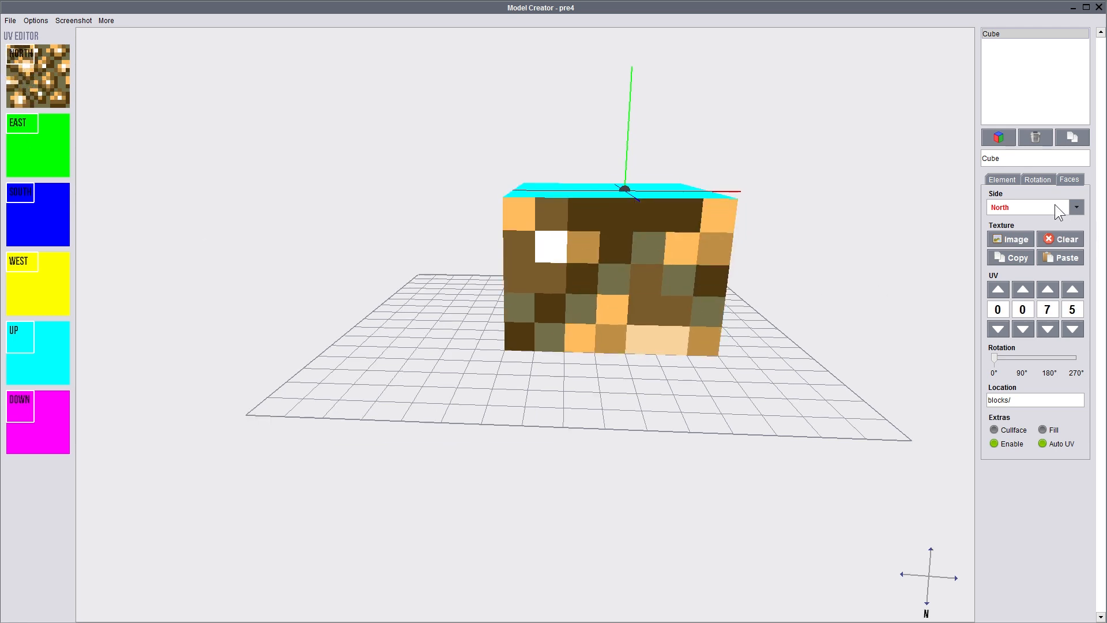
drag(25, 62, 9, 100)
drag(300, 437, 372, 534)
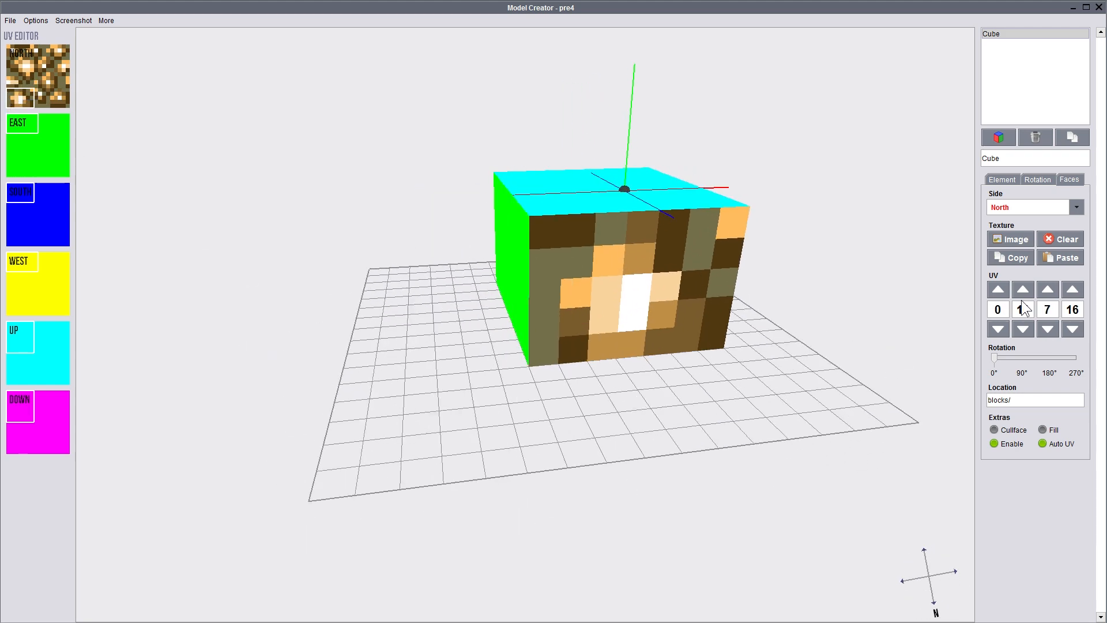
Copy the North face's glowstone texture and paste it onto the East face.
click(1023, 257)
click(1076, 206)
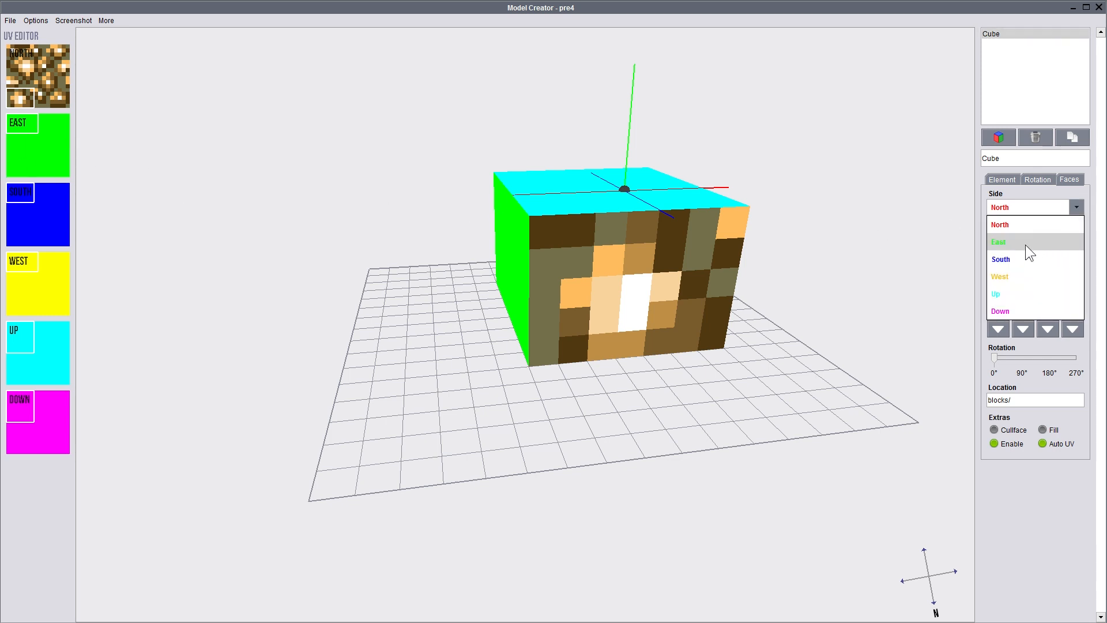
click(1023, 242)
click(1065, 259)
drag(967, 286, 814, 395)
right_drag(814, 396, 820, 393)
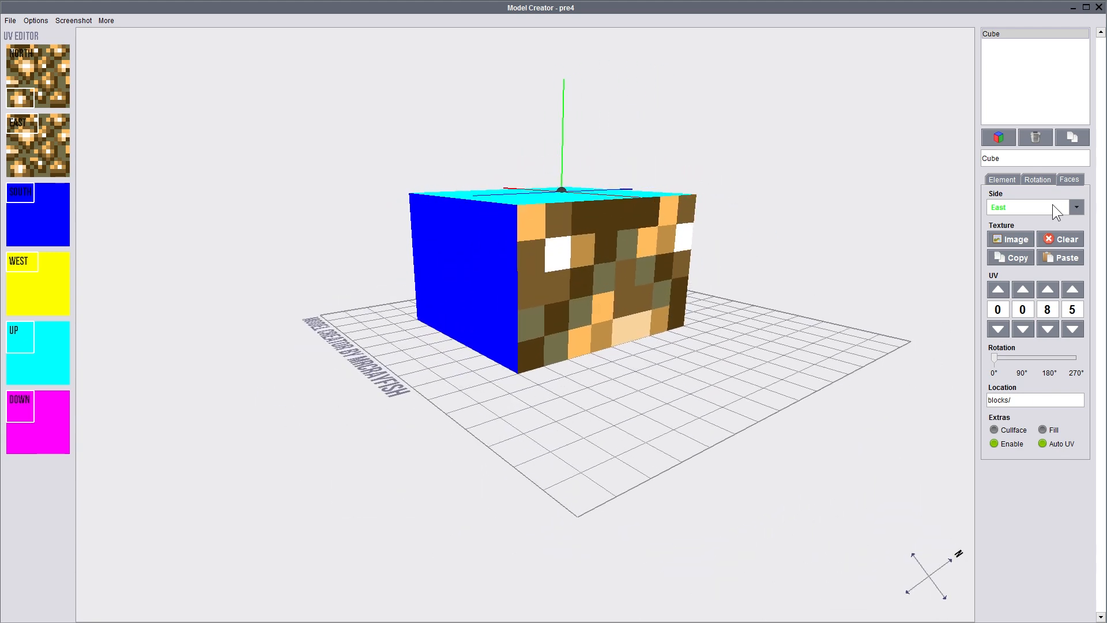
Copy the East face's glowstone texture and paste it onto the South face.
click(1075, 207)
click(1037, 258)
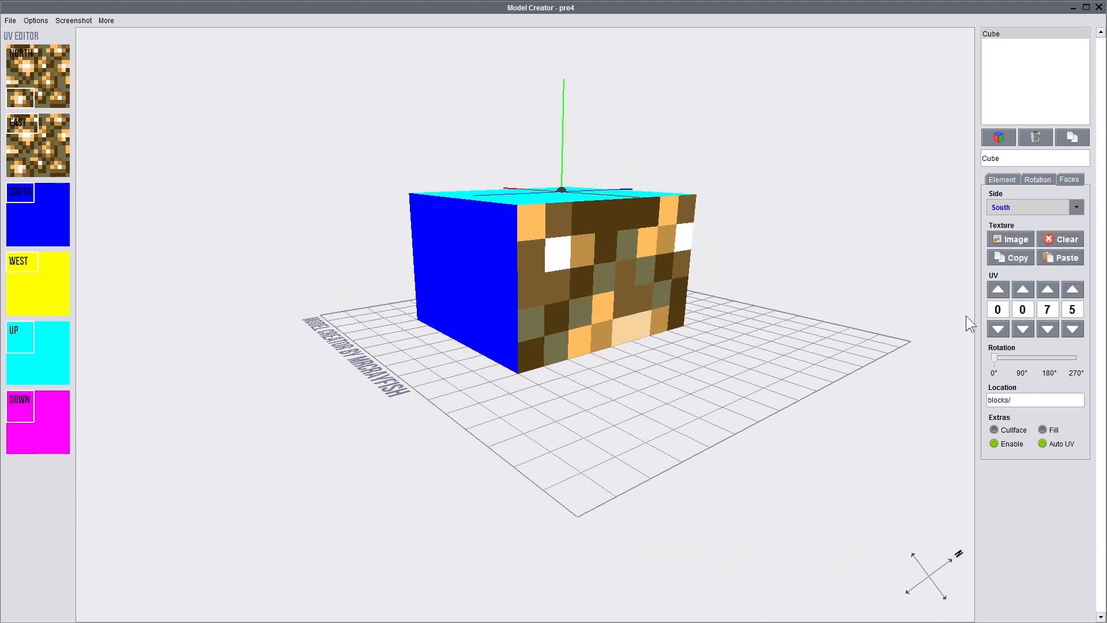
click(1076, 207)
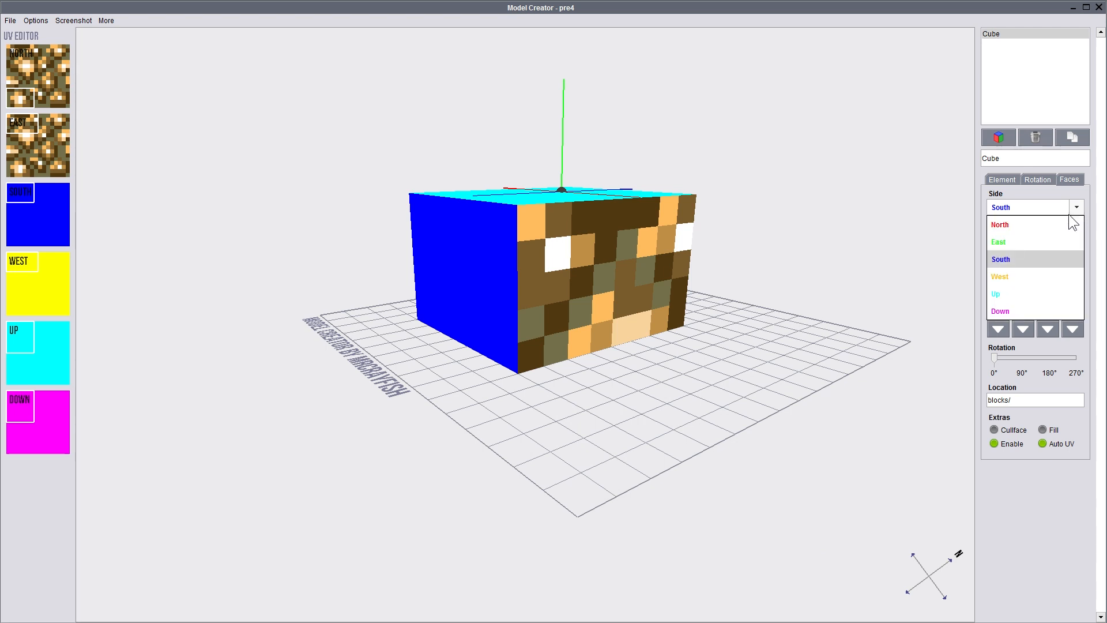
click(1030, 244)
click(1073, 207)
click(1054, 255)
click(1067, 262)
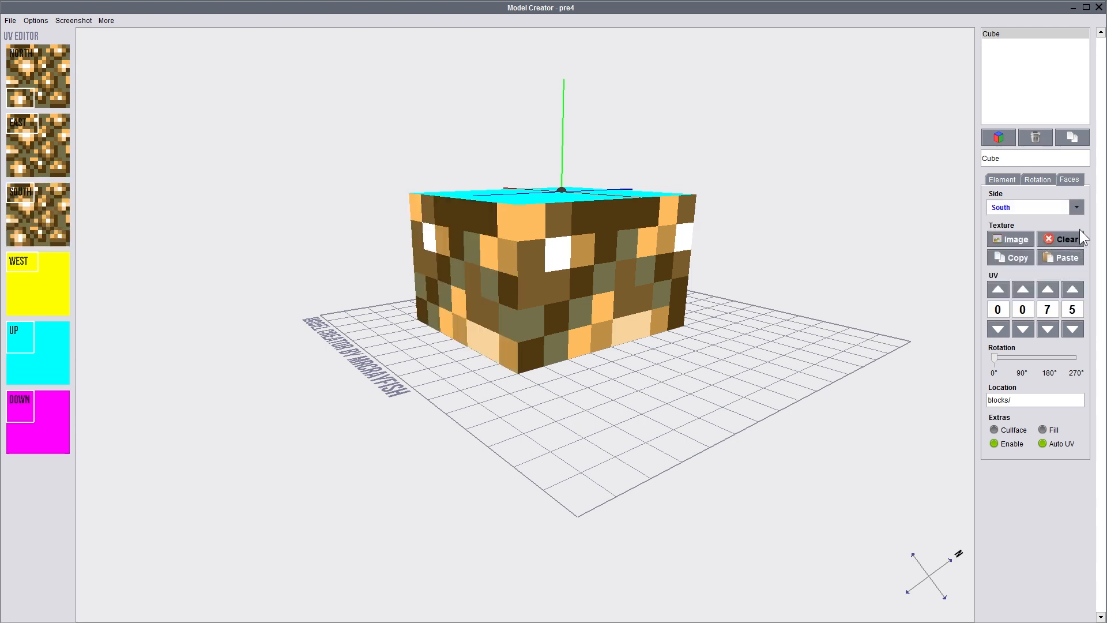
Paste the copied glowstone texture onto the West and Up faces.
click(1075, 207)
click(1033, 266)
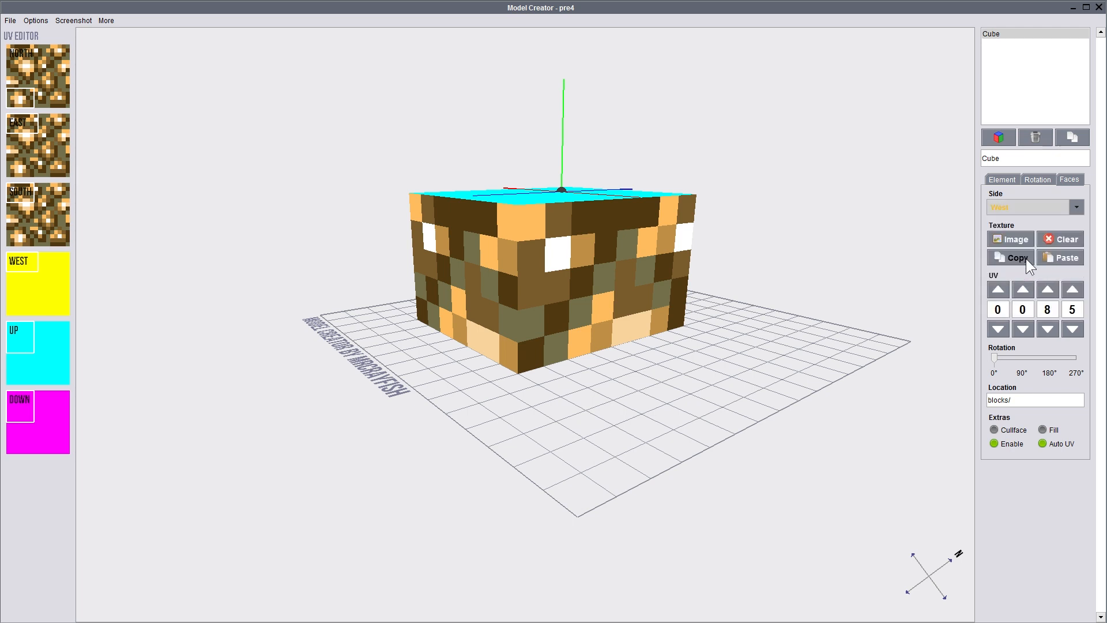
click(1064, 257)
click(1076, 207)
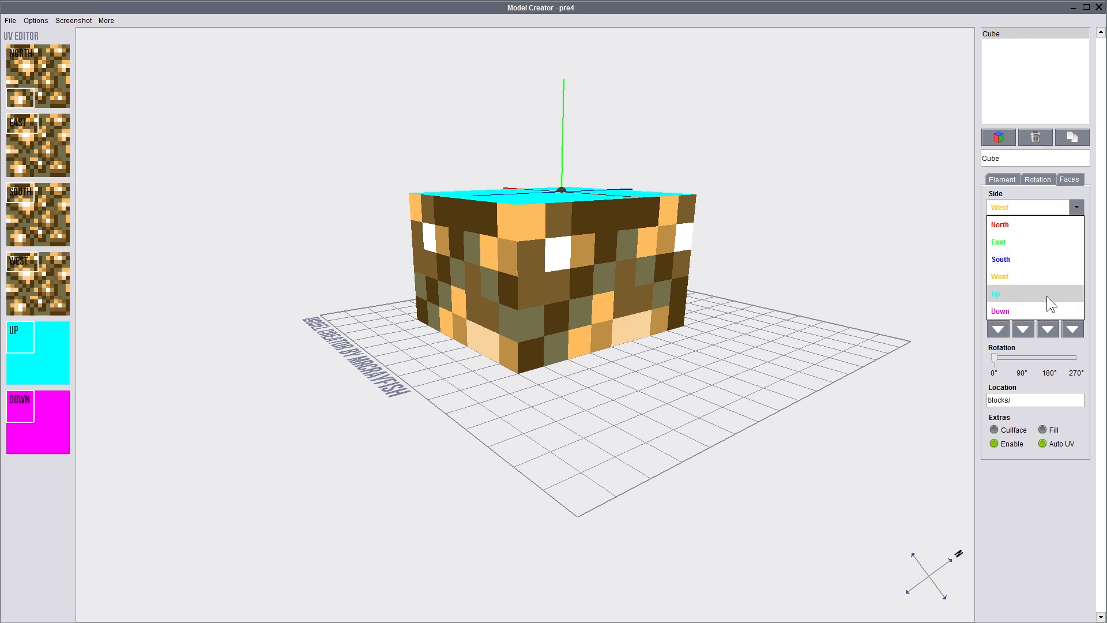
click(1046, 294)
click(1073, 265)
Paste the copied glowstone texture onto the Down face.
click(1076, 209)
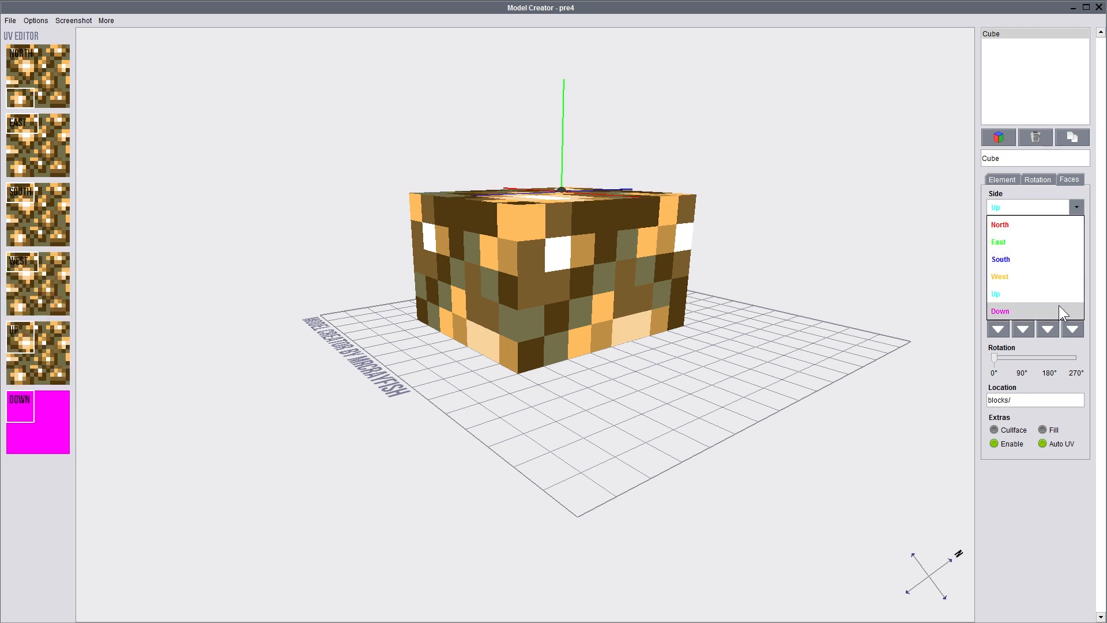
click(1058, 310)
click(1065, 261)
Resize the textured cube to 6 by 6 by 6.
click(1011, 181)
drag(692, 369, 954, 403)
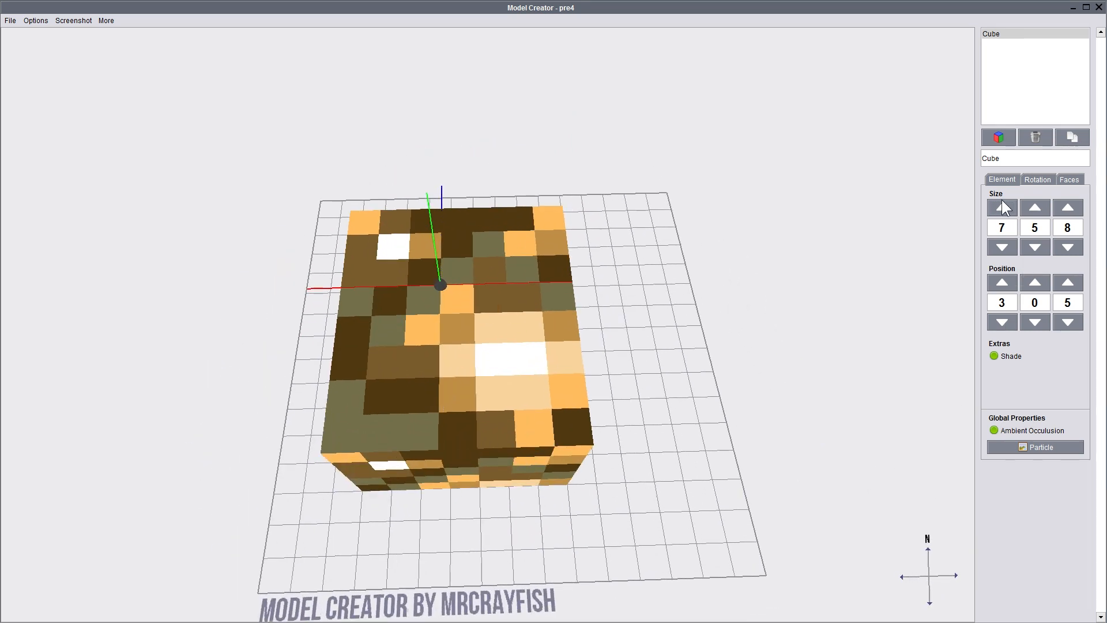
click(1003, 248)
click(1039, 248)
click(1067, 248)
click(1067, 248)
click(1036, 209)
click(1035, 208)
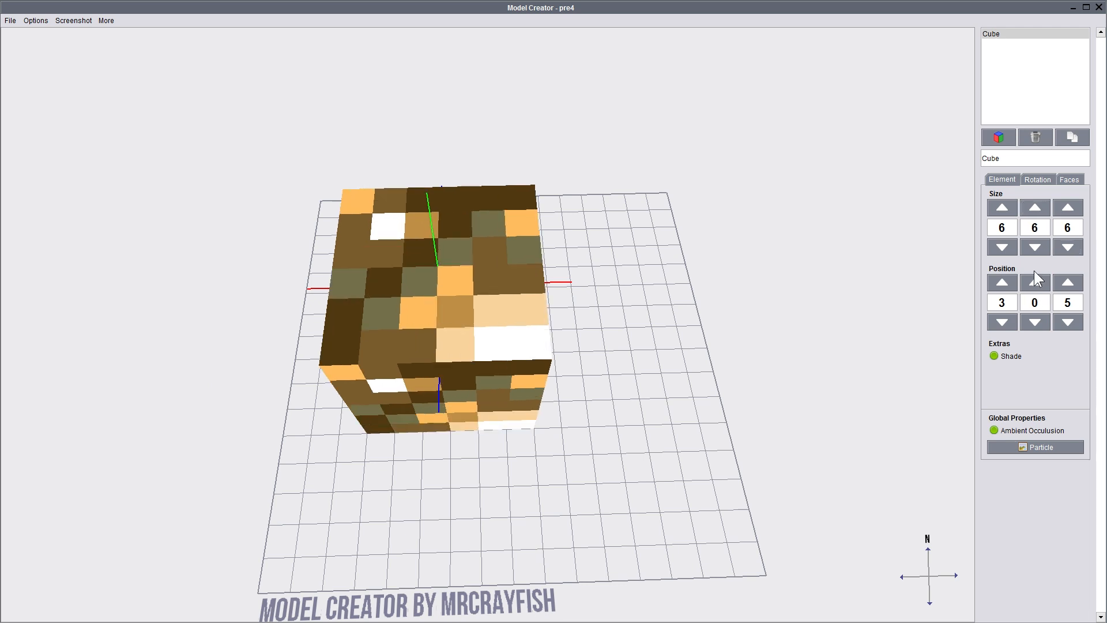
Move the cube to position 5, 0, 5 so it sits centred on the grid floor.
click(1002, 282)
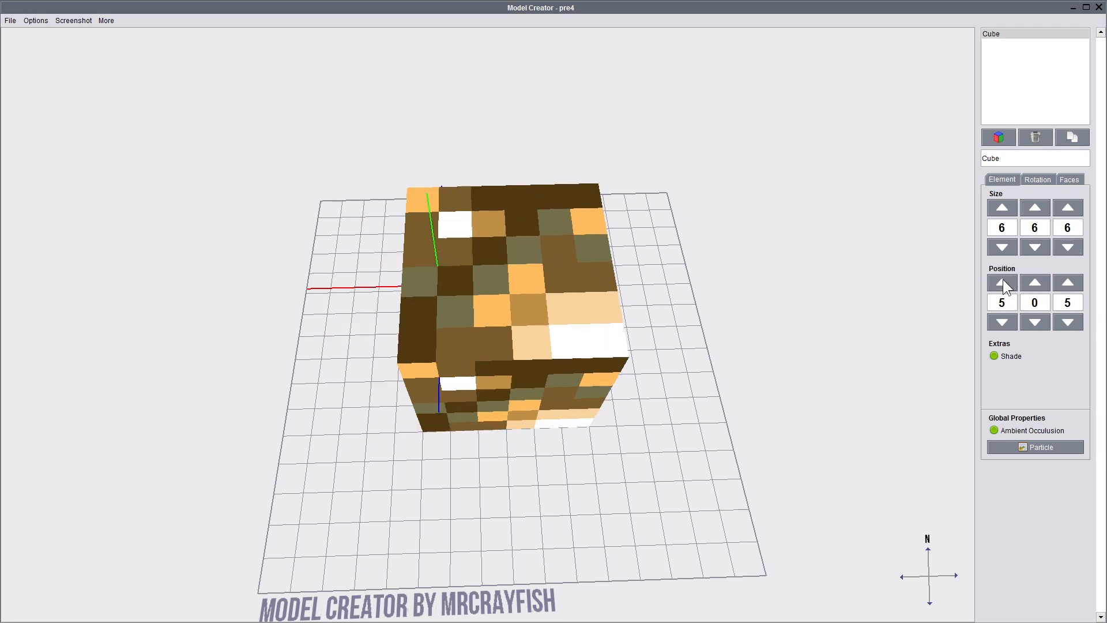
click(1002, 281)
click(1003, 326)
click(1030, 322)
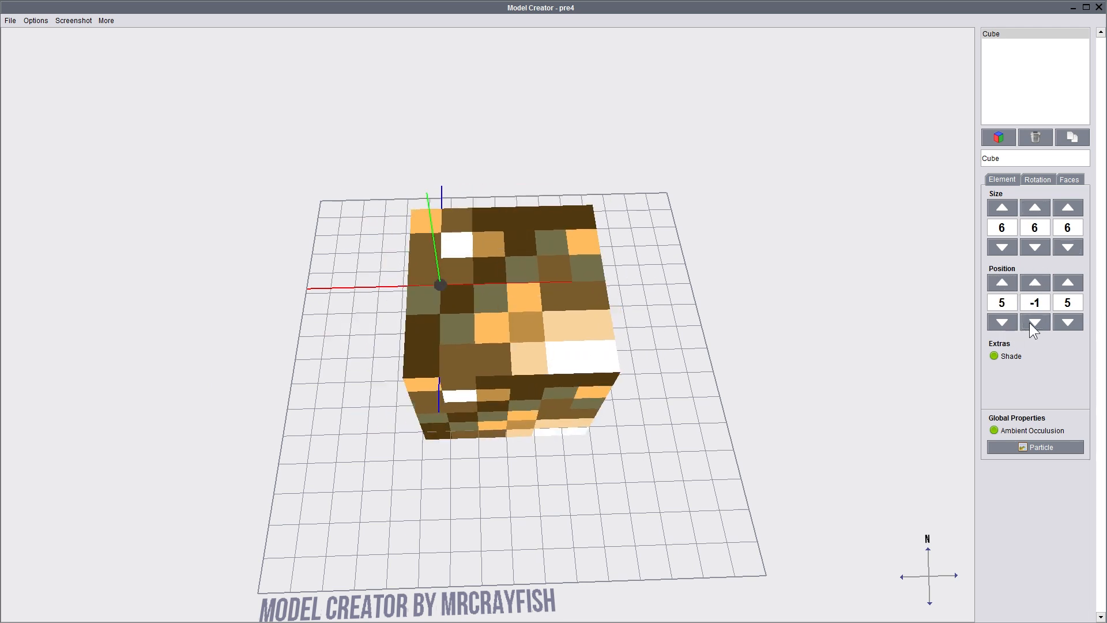
click(1034, 282)
Set the cube's rotation origin to 4, 7, 8.
drag(580, 476, 609, 510)
click(1044, 181)
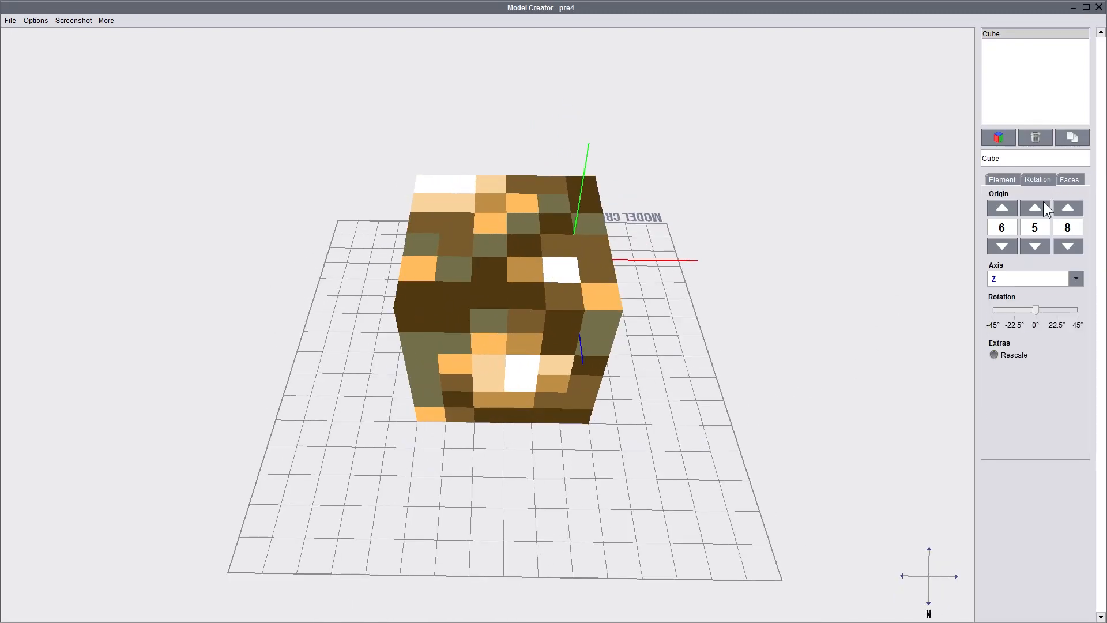
click(1034, 206)
click(1036, 205)
click(1035, 247)
click(1005, 248)
click(1007, 248)
click(1038, 206)
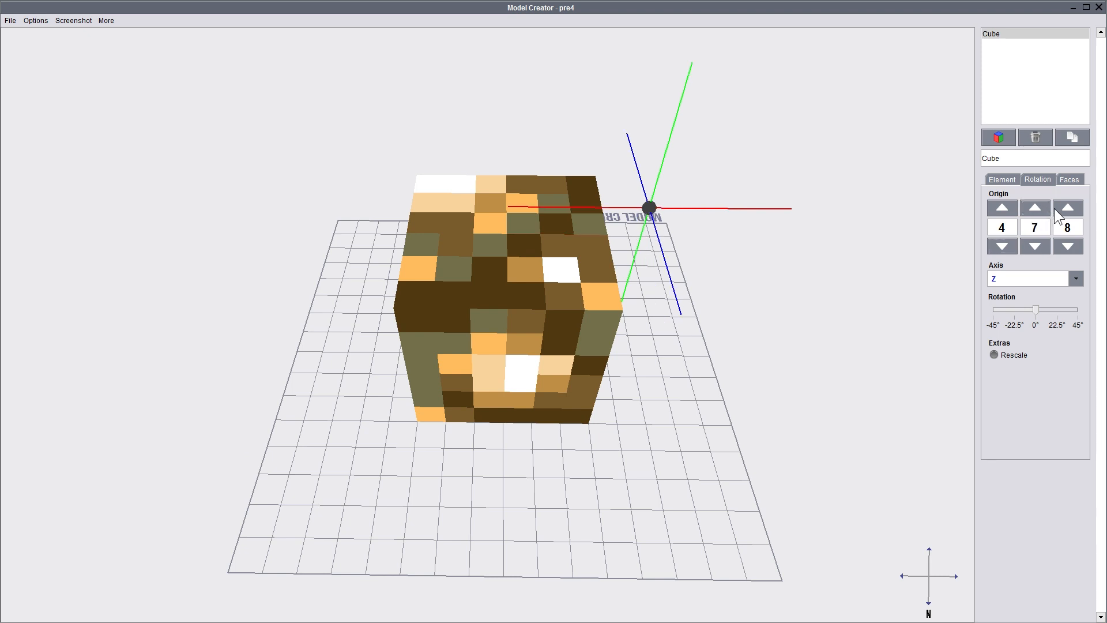
Set the cube's rotation origin to 6, 6, 6.
click(1036, 248)
click(1064, 208)
click(1065, 209)
click(1068, 246)
click(1068, 246)
click(1004, 246)
click(1004, 208)
click(1006, 209)
click(1008, 208)
click(1063, 250)
click(1063, 250)
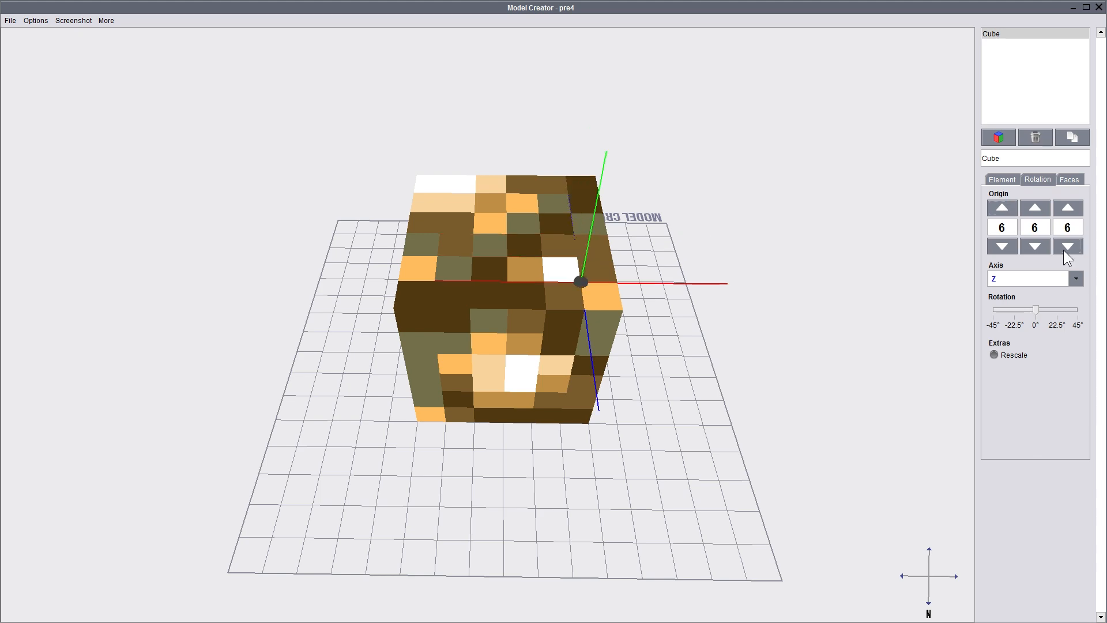
Set the cube's rotation origin to 8, 8, 8.
right_drag(551, 493, 611, 553)
click(1009, 206)
click(1009, 206)
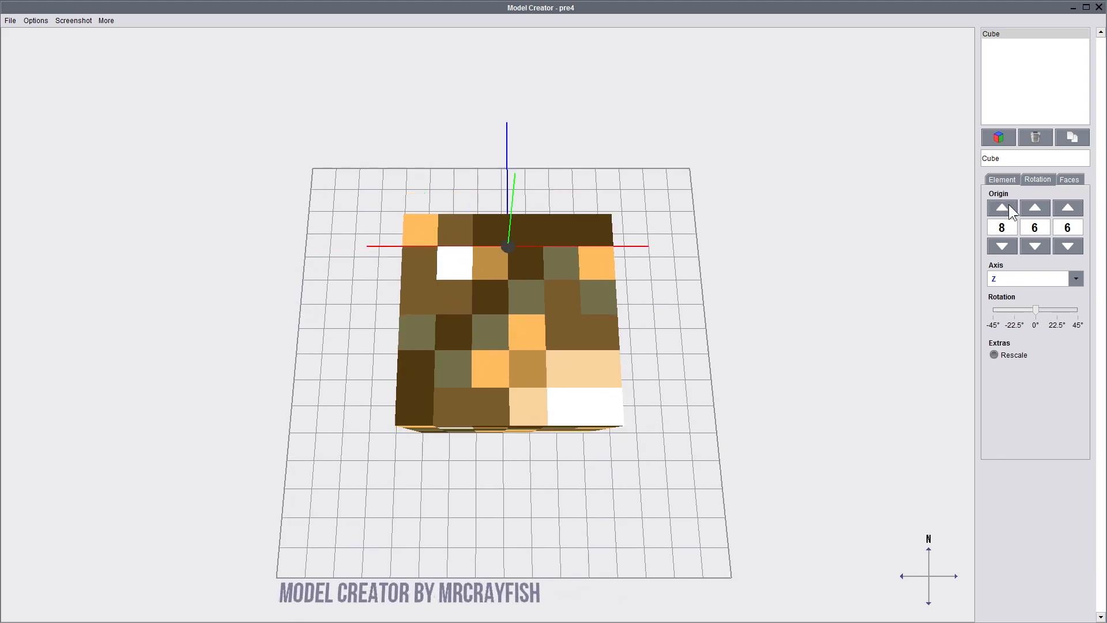
click(1035, 207)
click(1034, 208)
click(1066, 206)
click(1066, 207)
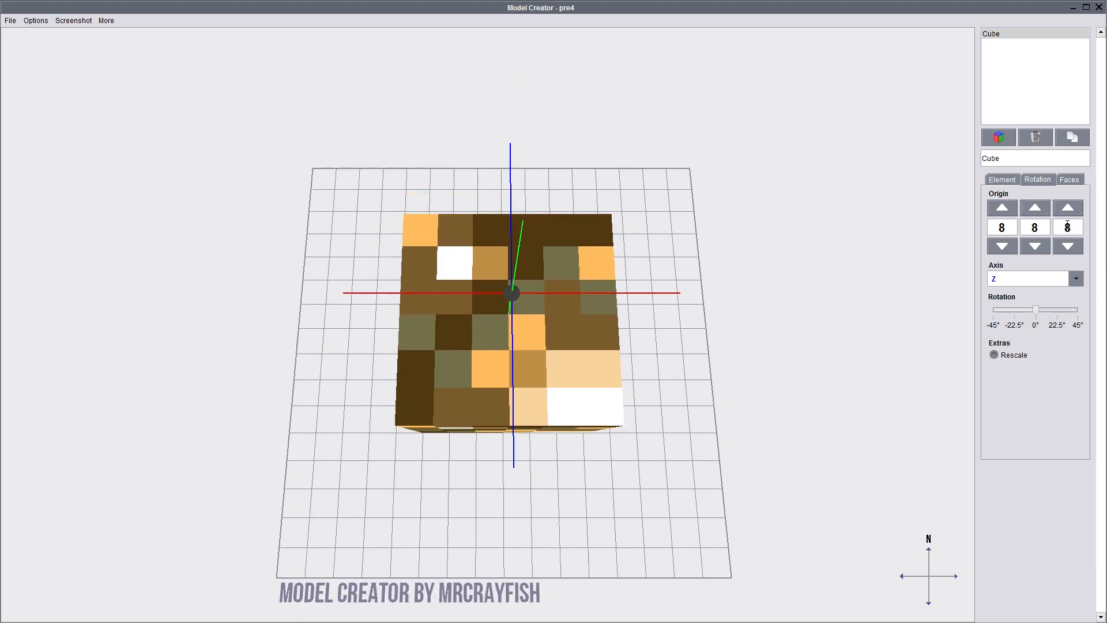
Lower the rotation origin's Y value to 6, keeping X and Z at 8.
mouse_move(682, 494)
right_down()
mouse_move(687, 346)
mouse_move(669, 334)
mouse_move(672, 346)
right_up()
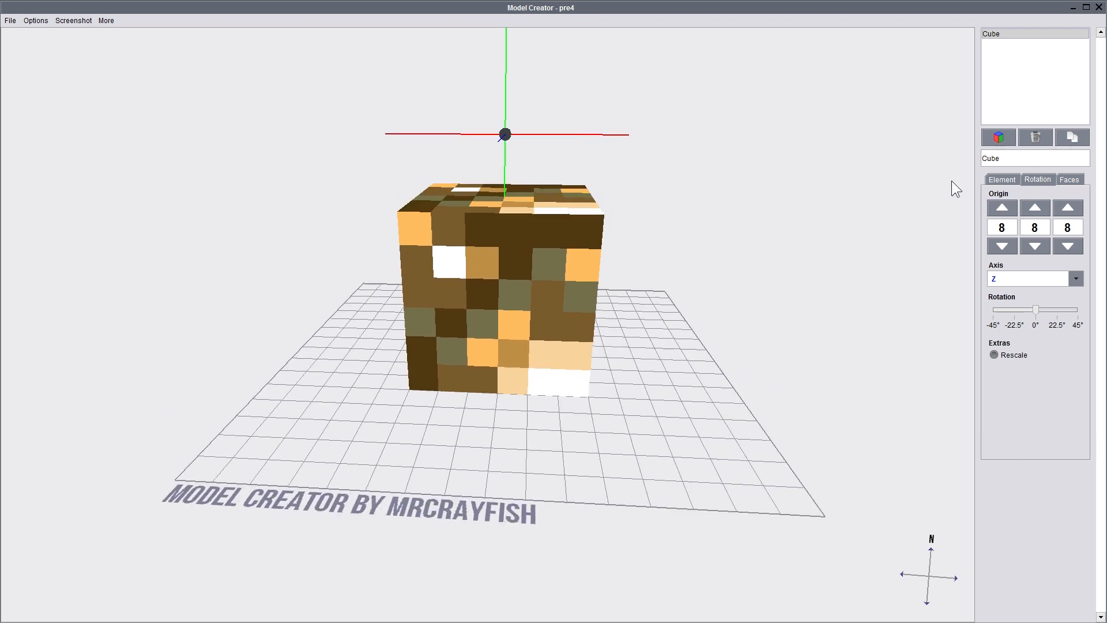
click(1067, 244)
click(1067, 244)
click(1073, 208)
click(1073, 208)
click(1035, 246)
click(1035, 245)
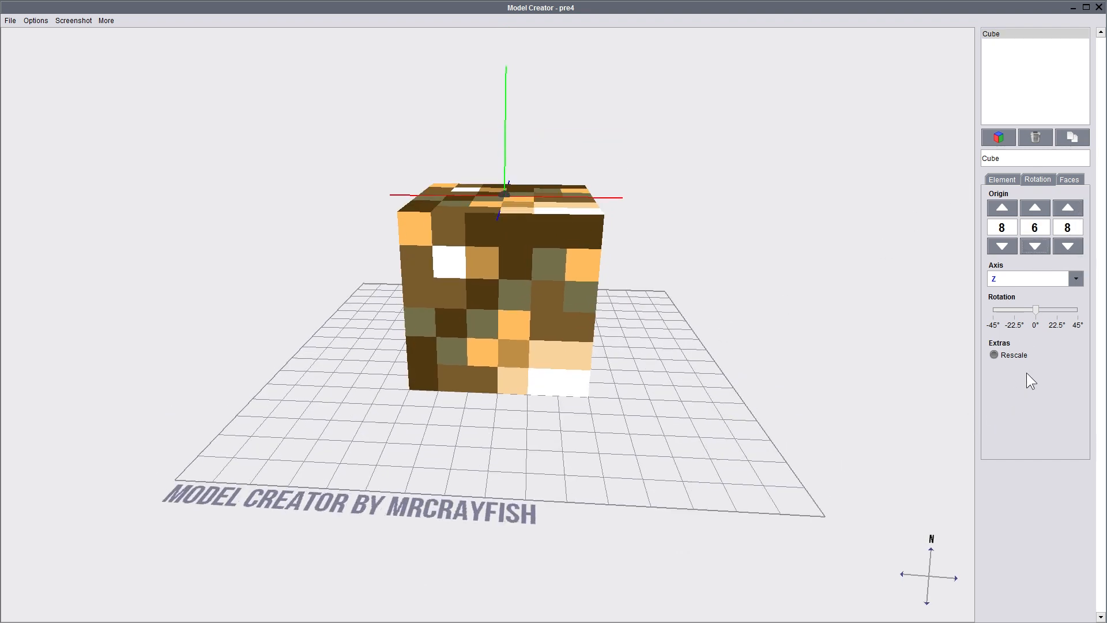
Rotate the cube 45° about the Y axis.
click(1059, 278)
click(1042, 312)
drag(1038, 309, 1079, 309)
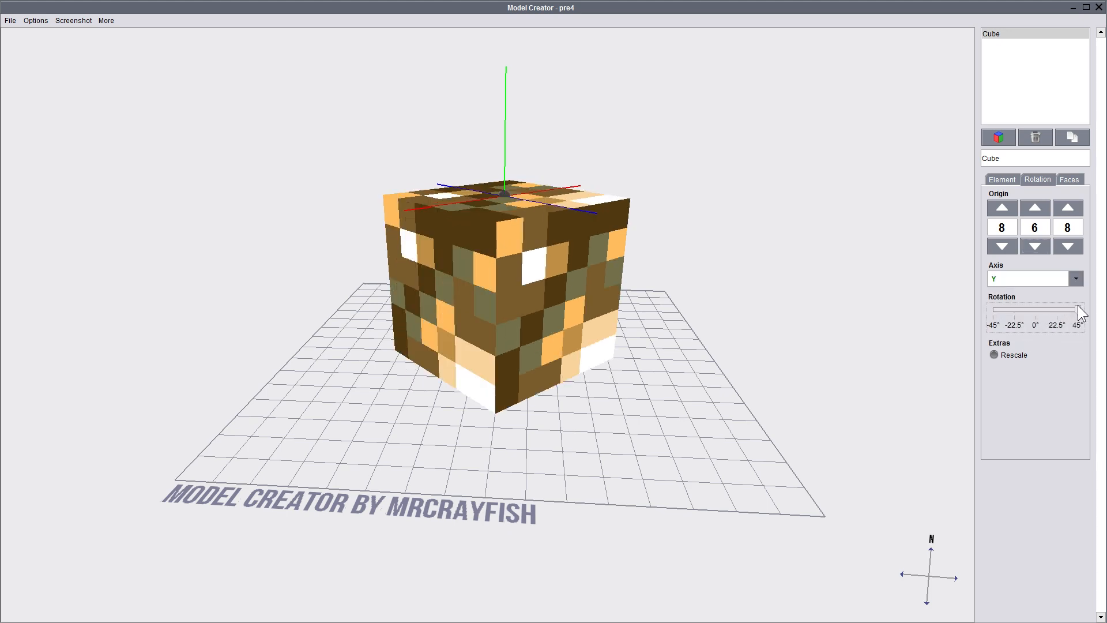
Move the North face's UV region to the glowstone texture's upper-left corner and shift the West face's region along the texture's top edge.
drag(560, 420, 998, 310)
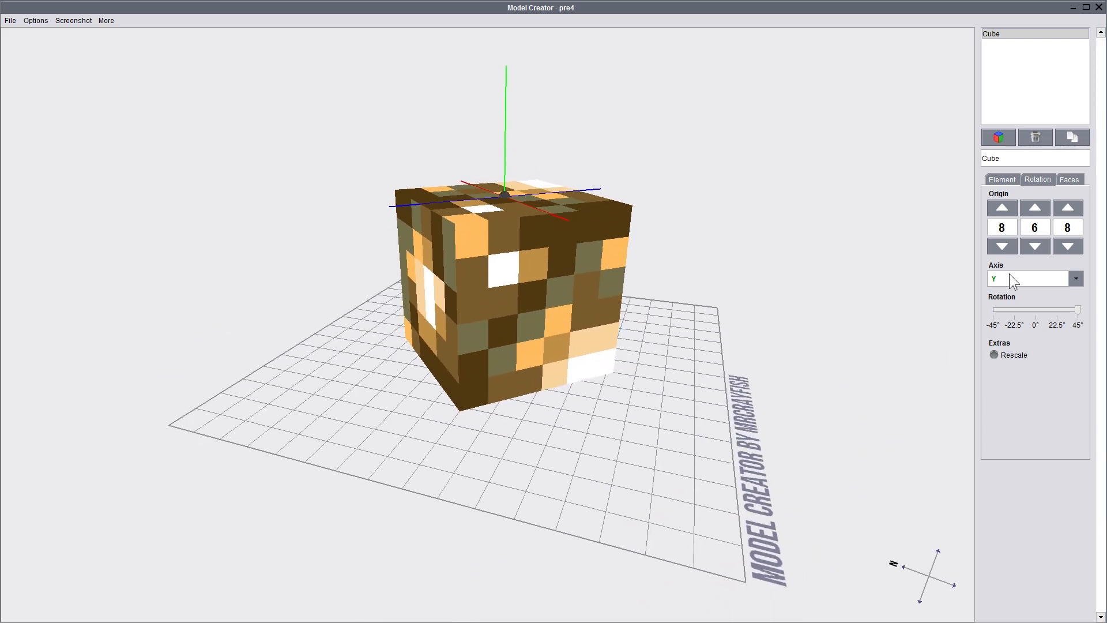
click(1066, 181)
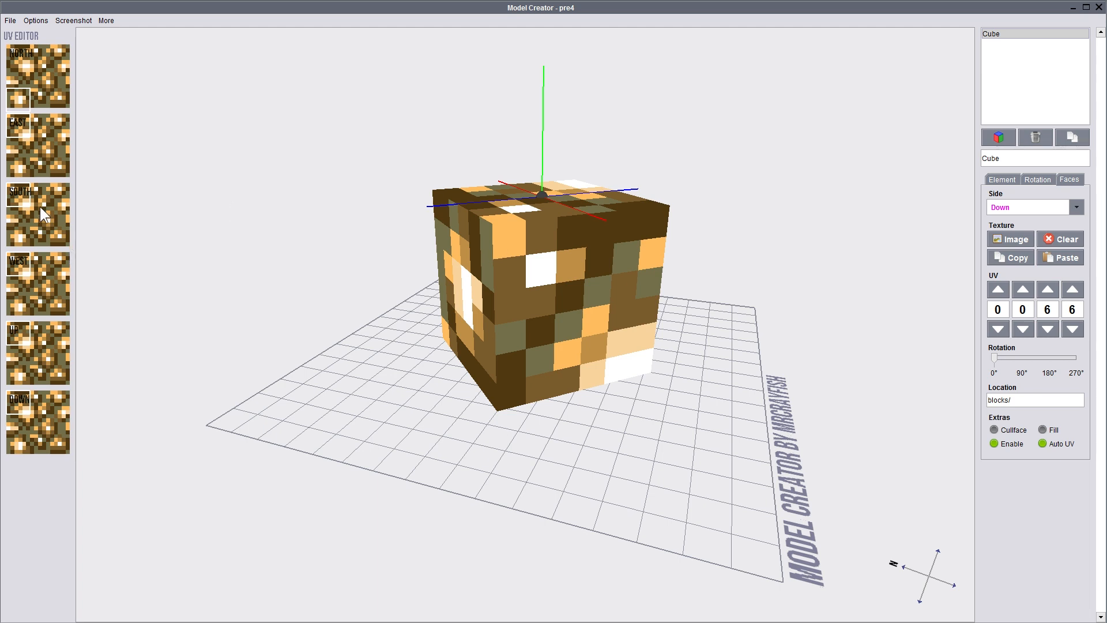
drag(19, 92, 14, 40)
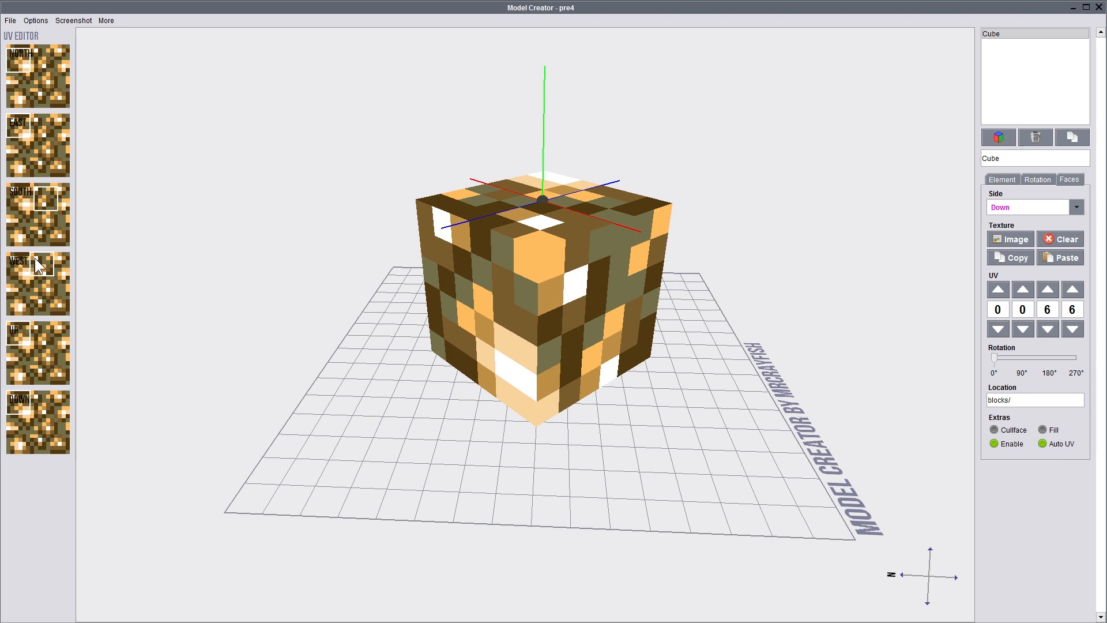
mouse_move(34, 258)
mouse_down()
mouse_move(7, 260)
mouse_move(17, 252)
mouse_up()
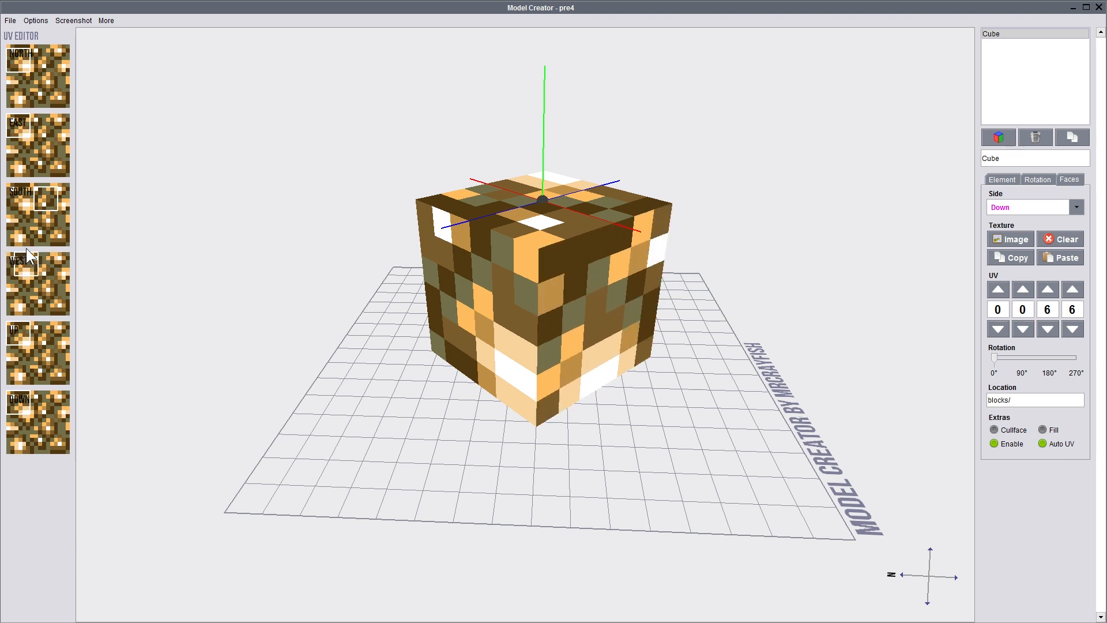
drag(19, 61, 16, 54)
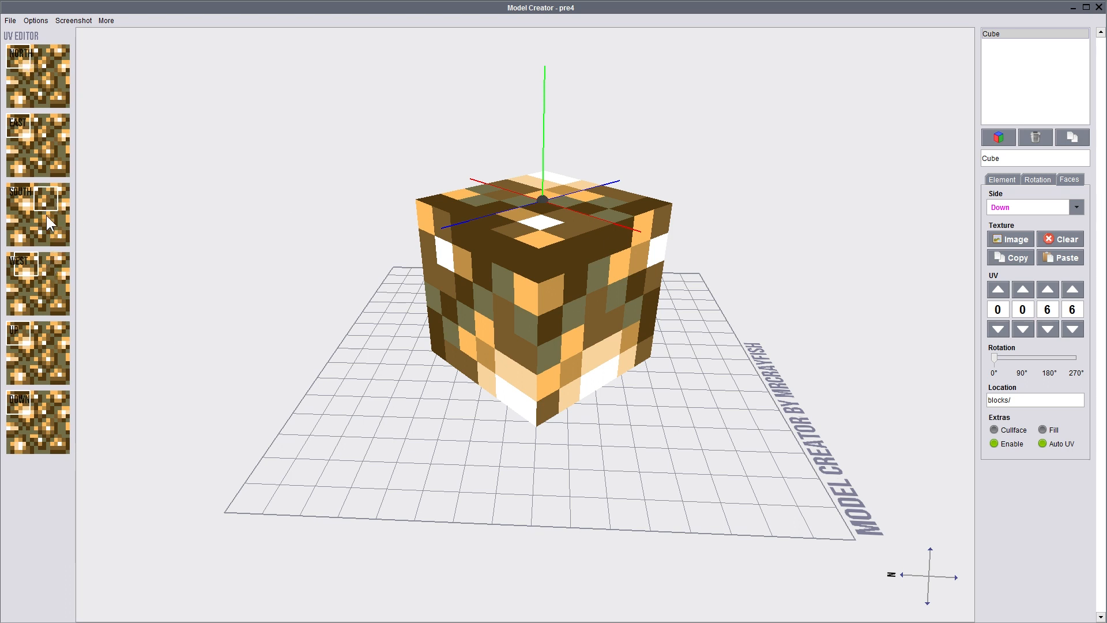
Move the West face's UV region toward the texture's upper right and the South face's region to just below the texture's centre.
drag(31, 258, 47, 259)
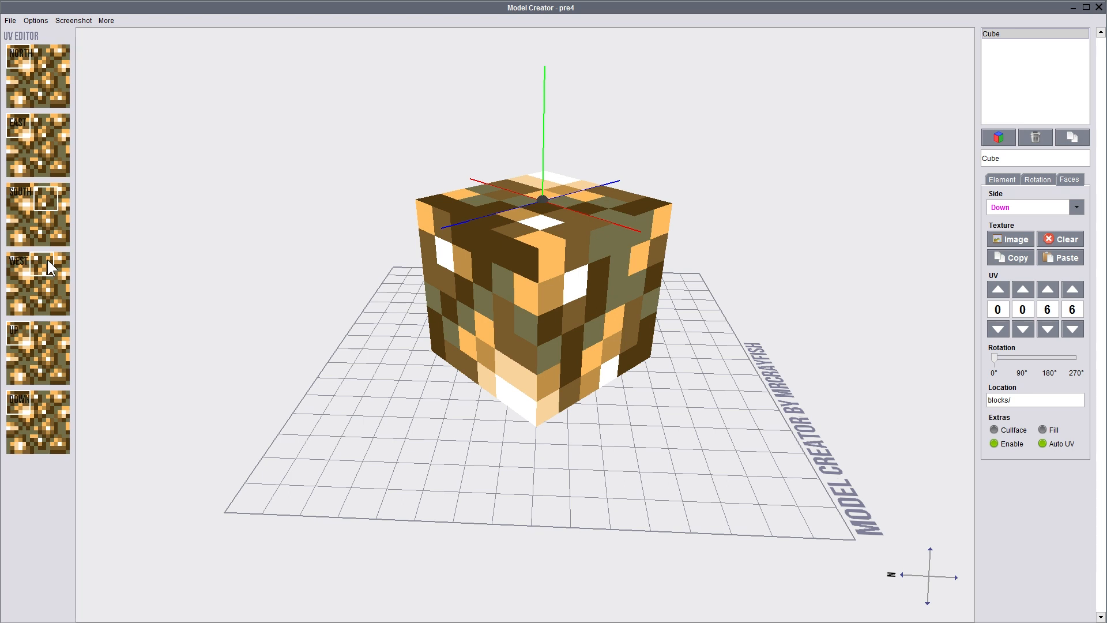
drag(44, 258, 43, 255)
drag(673, 488, 340, 490)
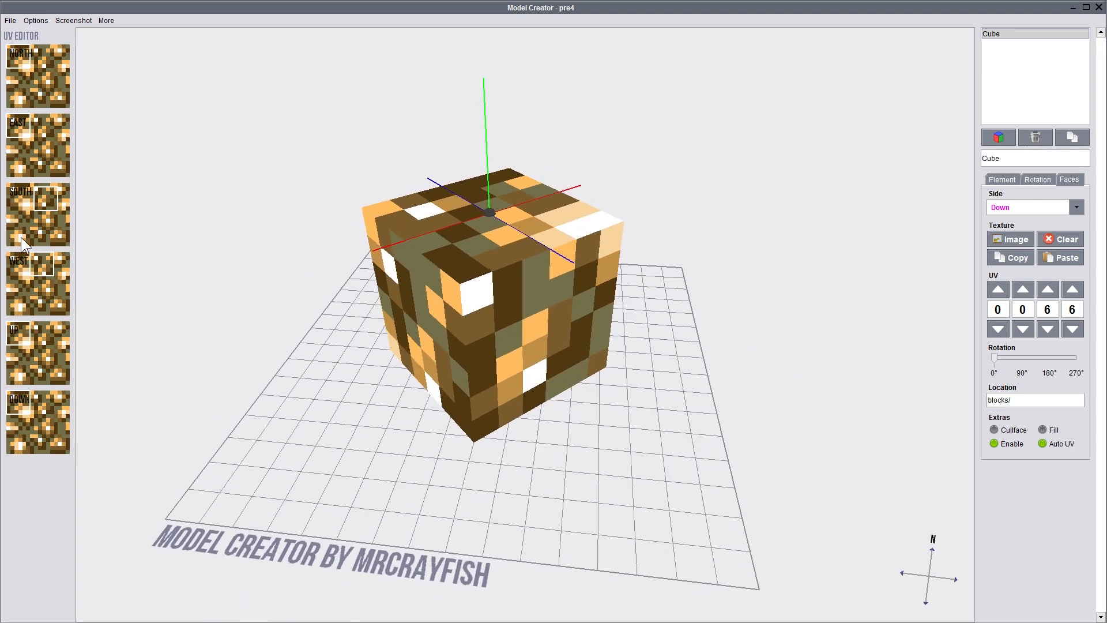
mouse_move(47, 206)
mouse_down()
mouse_move(43, 185)
mouse_move(34, 233)
mouse_move(41, 220)
mouse_up()
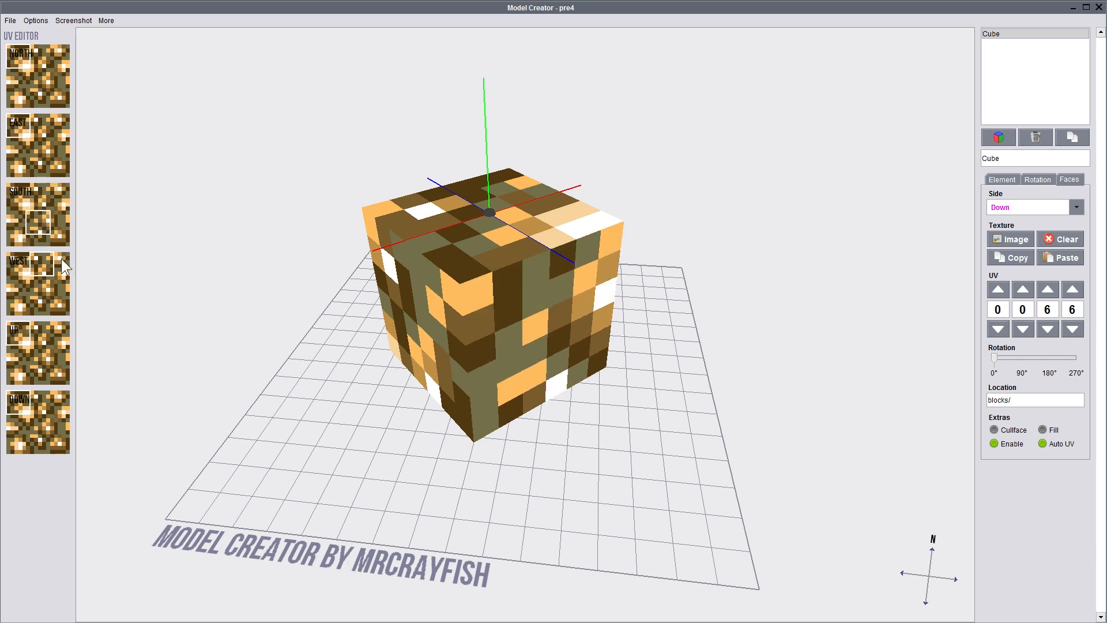
Move the Up face's UV region near the texture's upper centre and the East face's region partway down its left edge.
drag(593, 490, 309, 434)
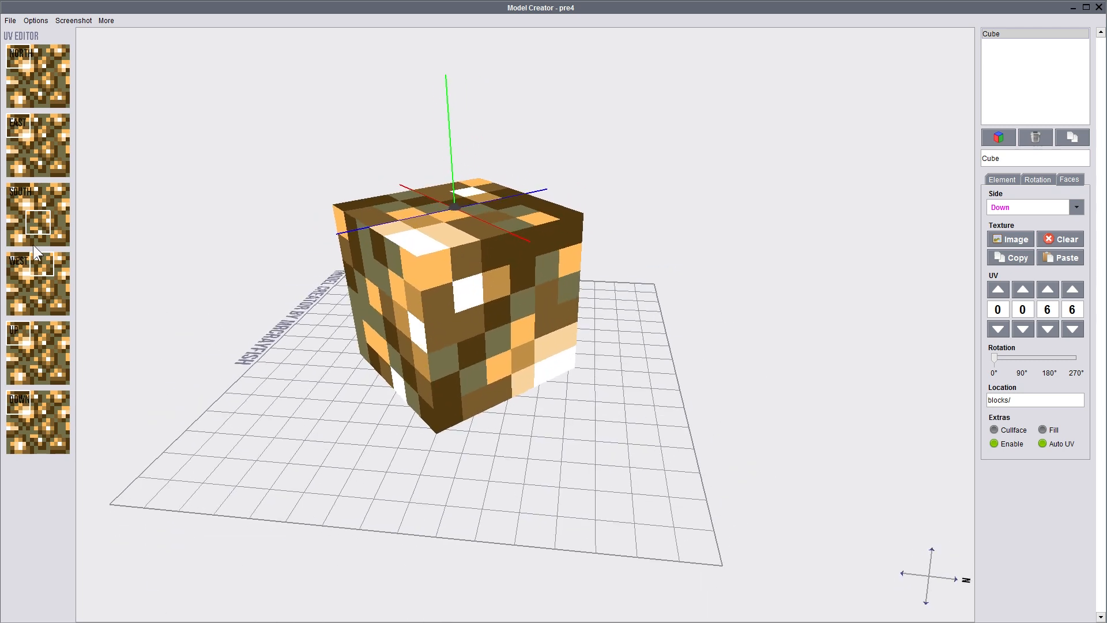
drag(26, 338, 34, 340)
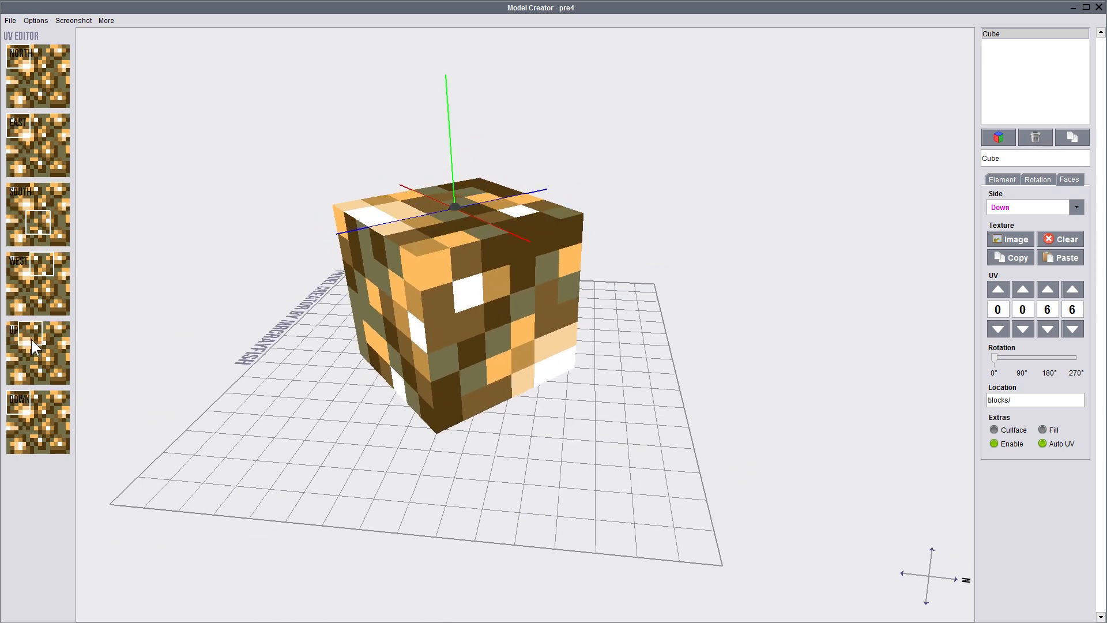
drag(20, 119, 14, 164)
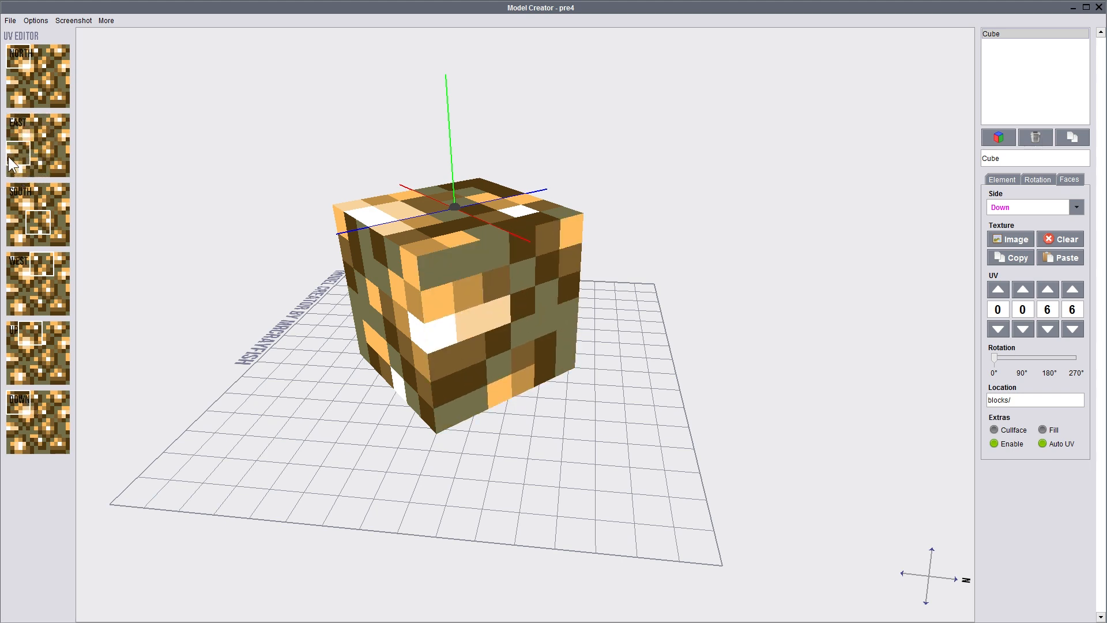
drag(444, 491, 514, 469)
drag(33, 332, 47, 337)
Shift the Down face's UV region along the texture's top edge to span from 4, 0 to 10, 6.
right_drag(551, 518, 569, 520)
drag(570, 520, 81, 277)
mouse_move(33, 409)
mouse_down()
mouse_move(50, 413)
mouse_move(46, 427)
mouse_move(60, 411)
mouse_move(40, 418)
mouse_move(50, 406)
mouse_up()
Add a second cube element to the model.
right_drag(436, 410, 556, 491)
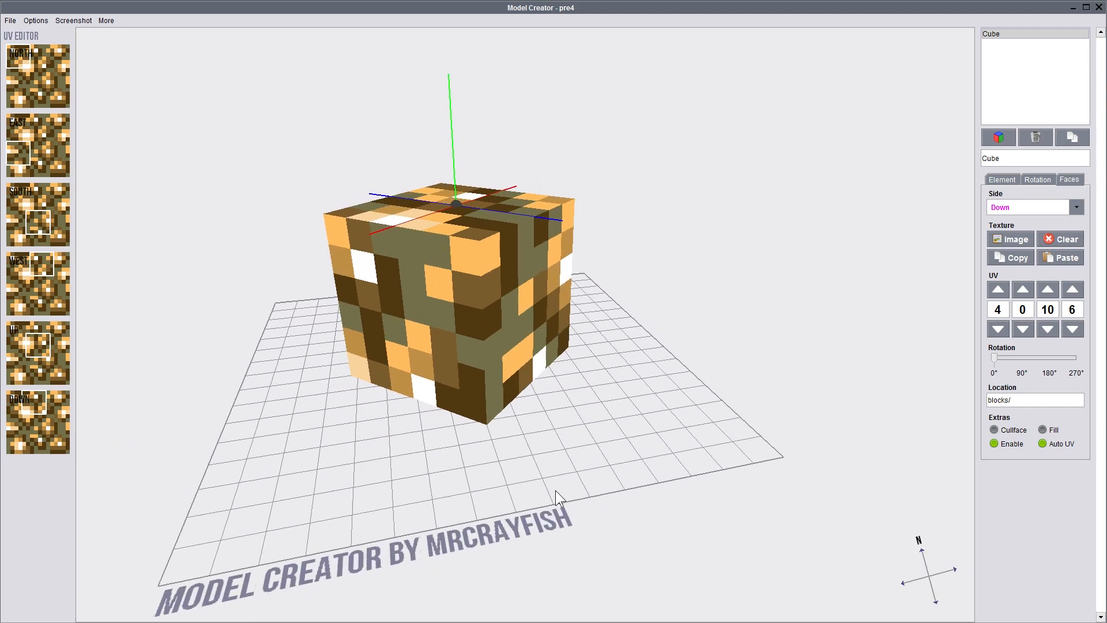
click(999, 139)
drag(290, 294, 294, 296)
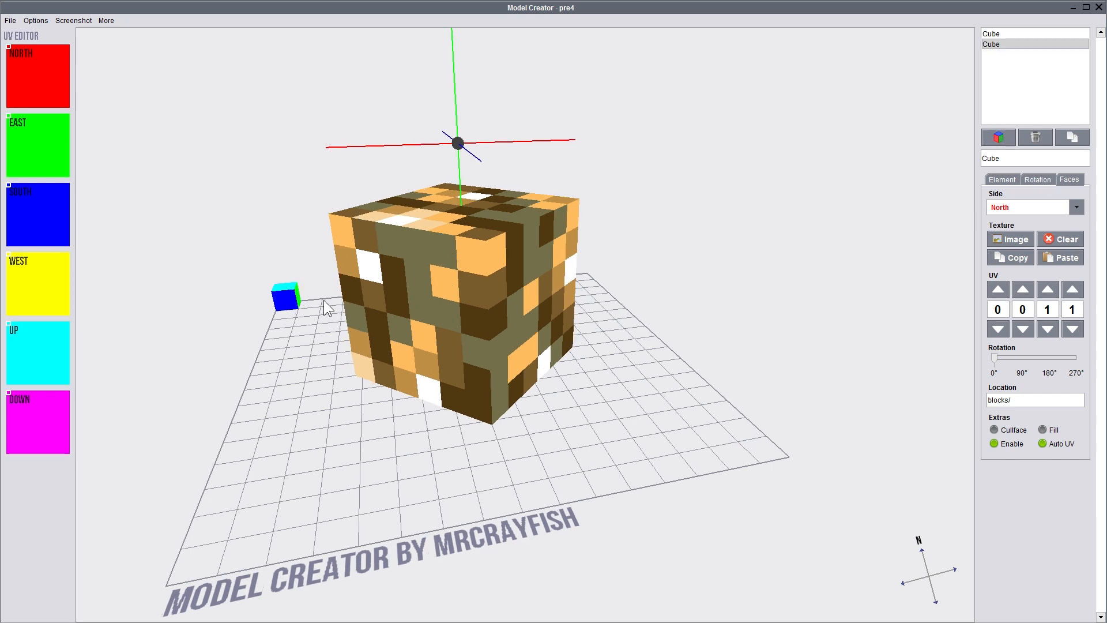
right_drag(309, 477, 318, 543)
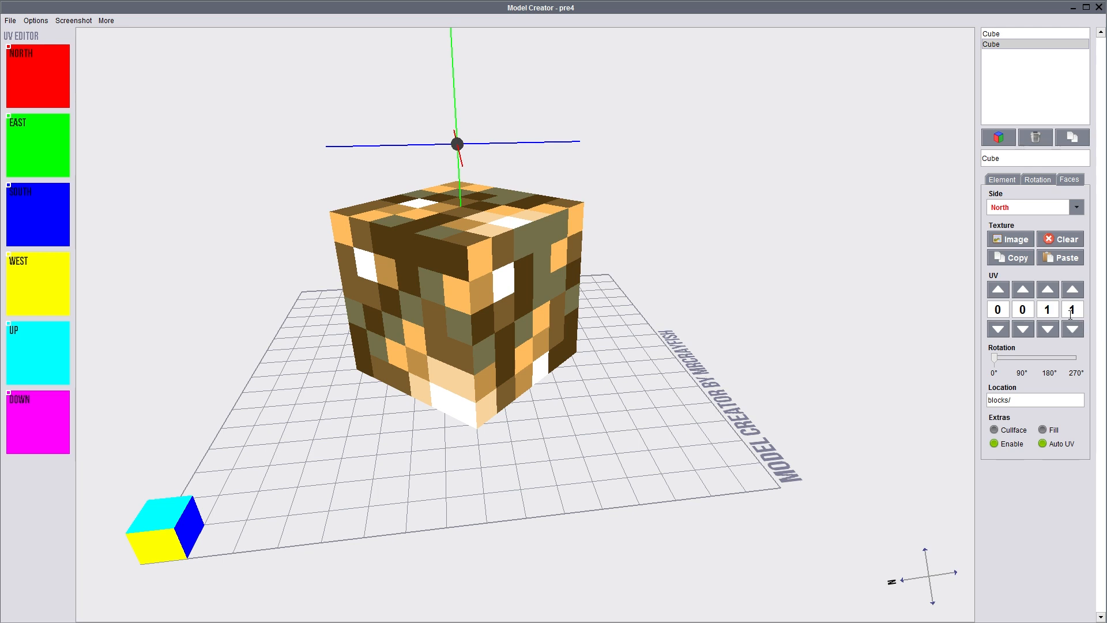
drag(680, 397, 385, 184)
drag(516, 523, 546, 395)
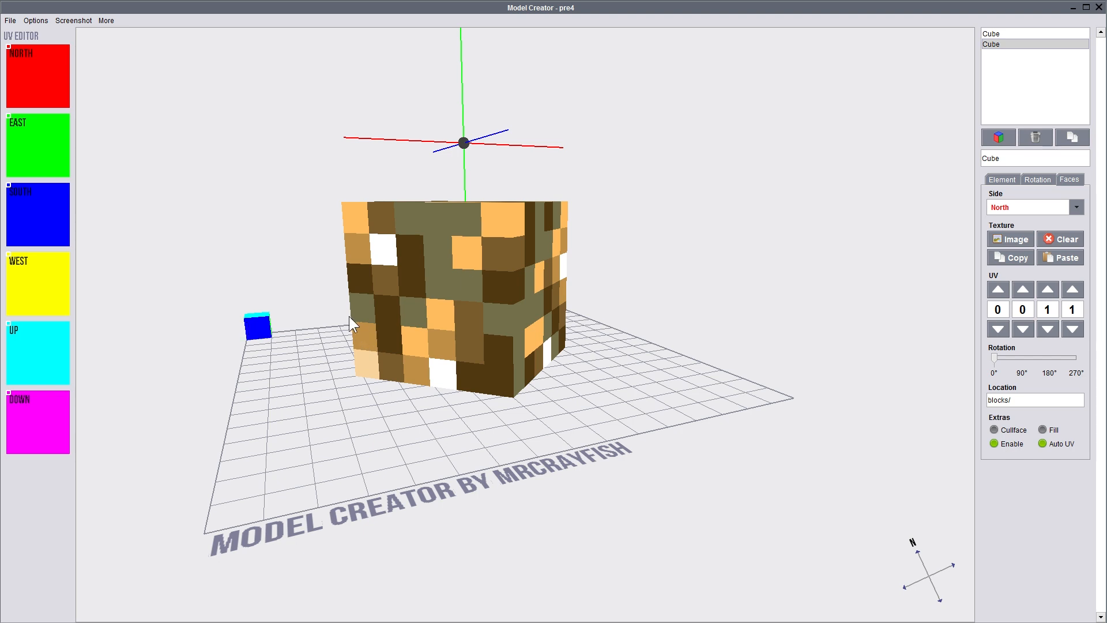
drag(475, 411, 626, 450)
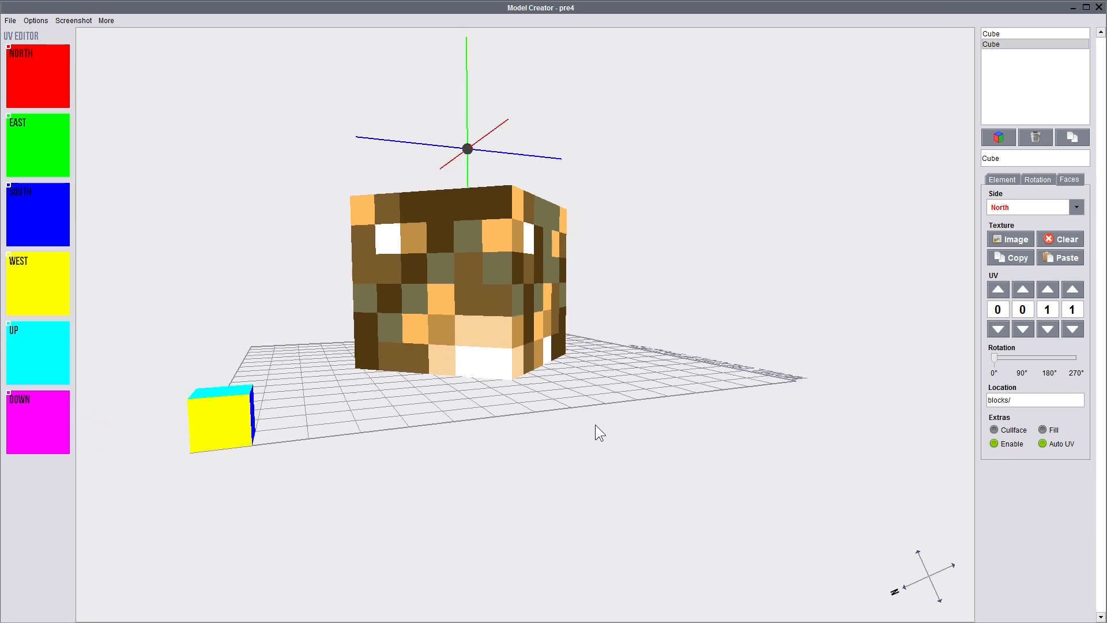
drag(586, 437, 445, 505)
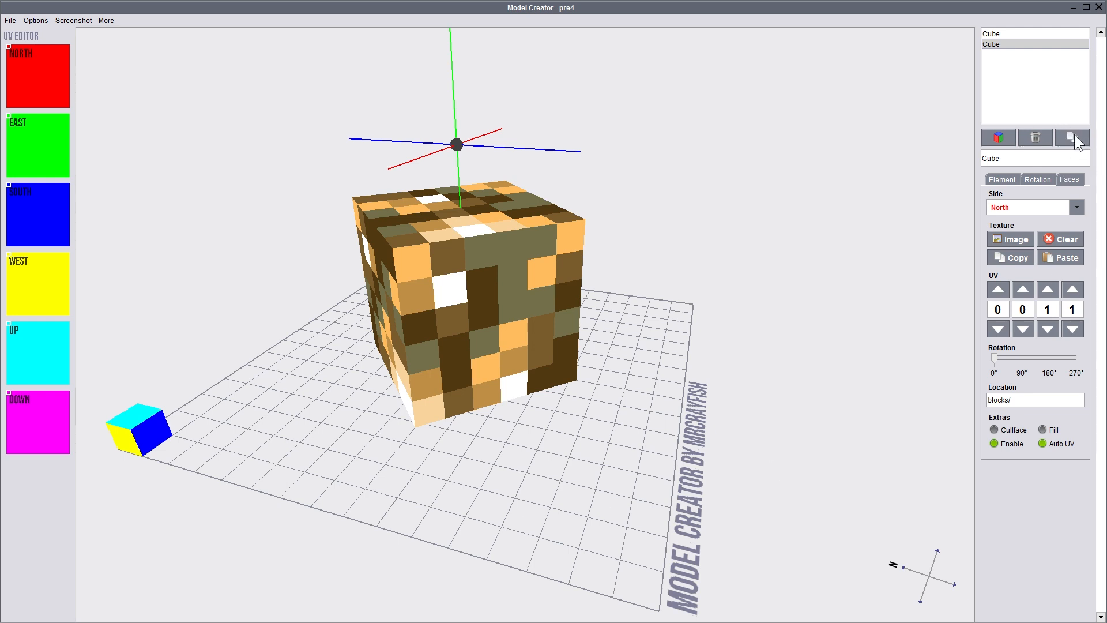
Duplicate the glowstone-textured cube and place the copy at position 5, 6, 11.
click(999, 33)
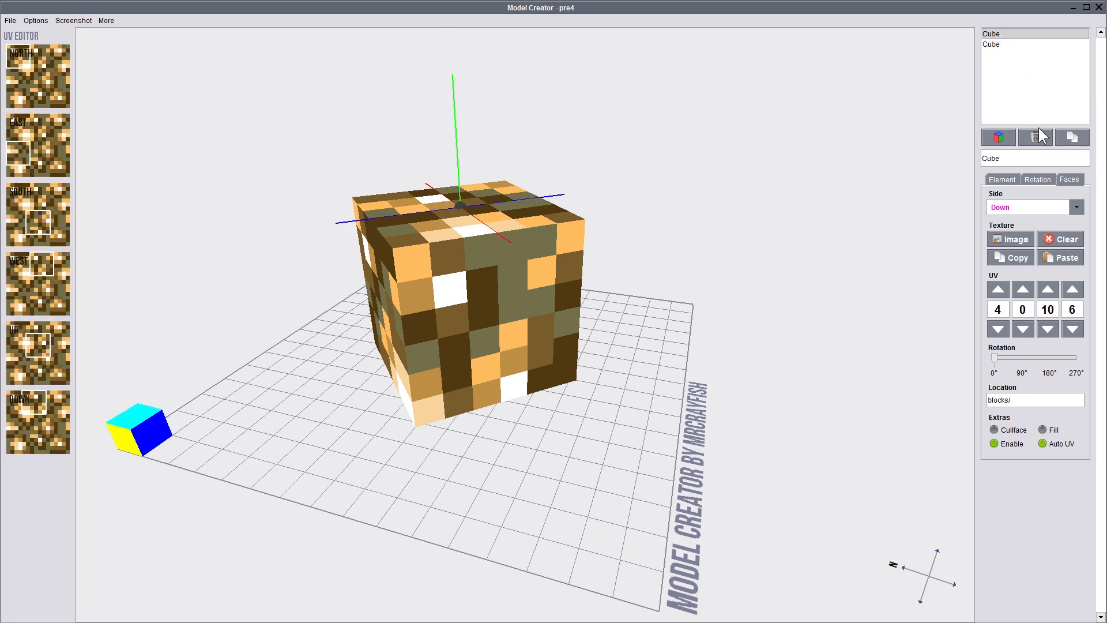
click(1074, 137)
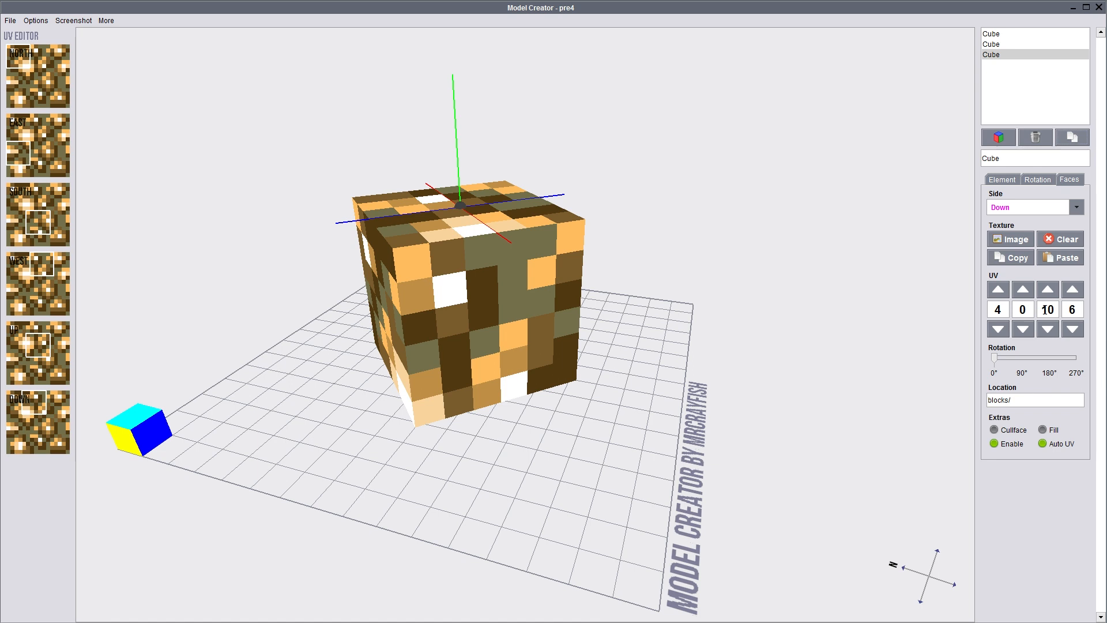
click(1003, 180)
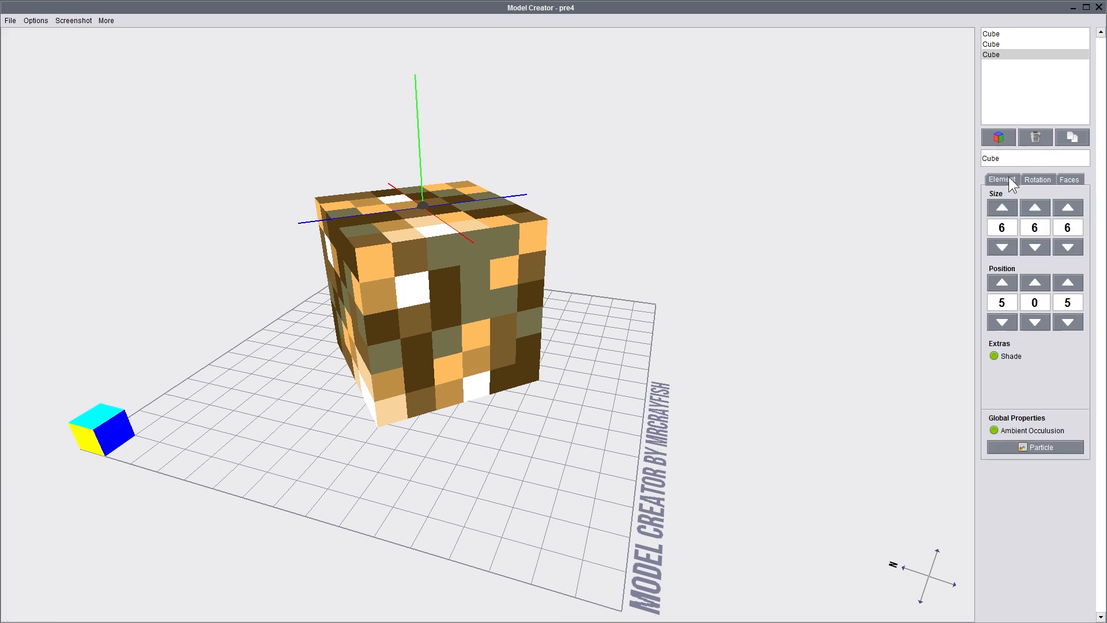
click(1036, 281)
click(1036, 281)
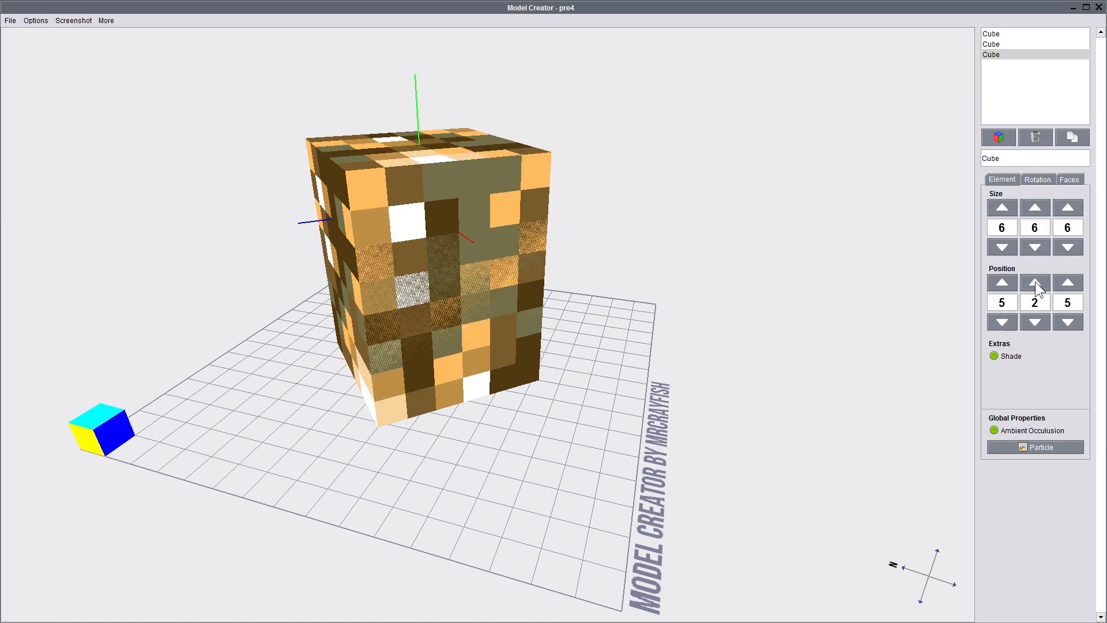
click(1068, 283)
click(1068, 282)
click(1068, 282)
click(1068, 283)
click(1069, 282)
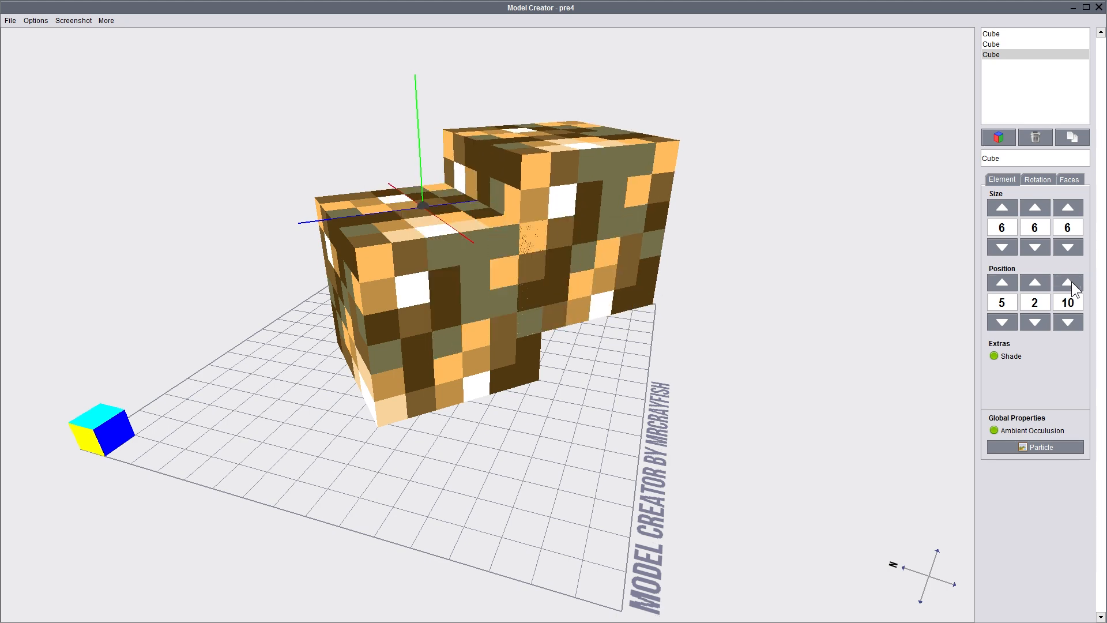
click(1068, 282)
click(1042, 283)
click(1043, 283)
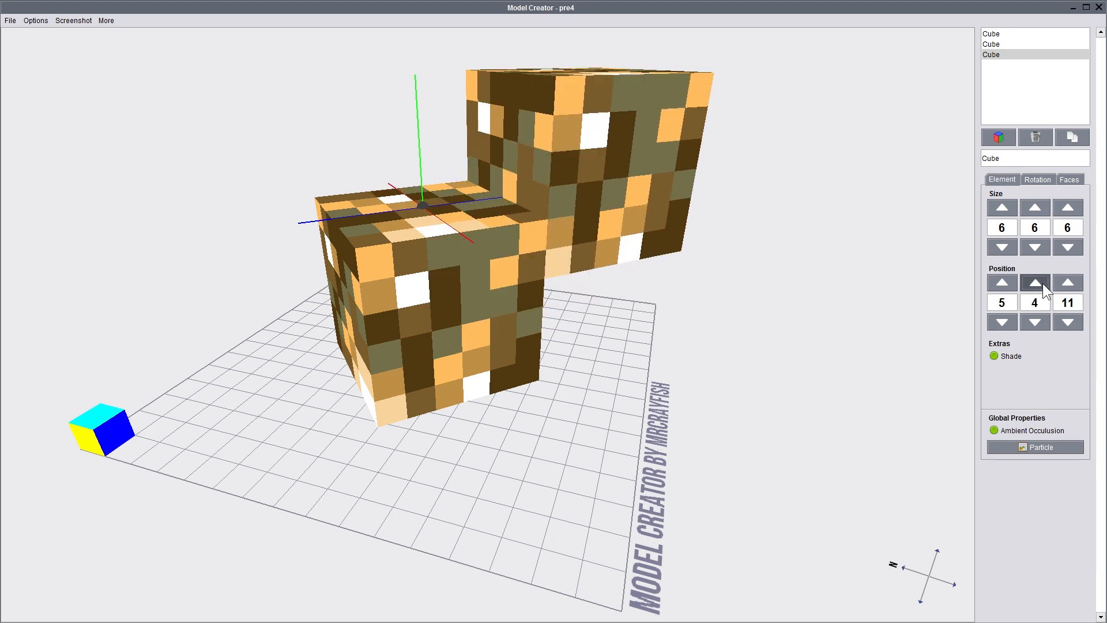
click(1043, 282)
click(1042, 282)
Duplicate the raised glowstone cube and move the new copy to the opposite side of the base cube at position 5, 6, -1.
scroll(620, 382, down, 8)
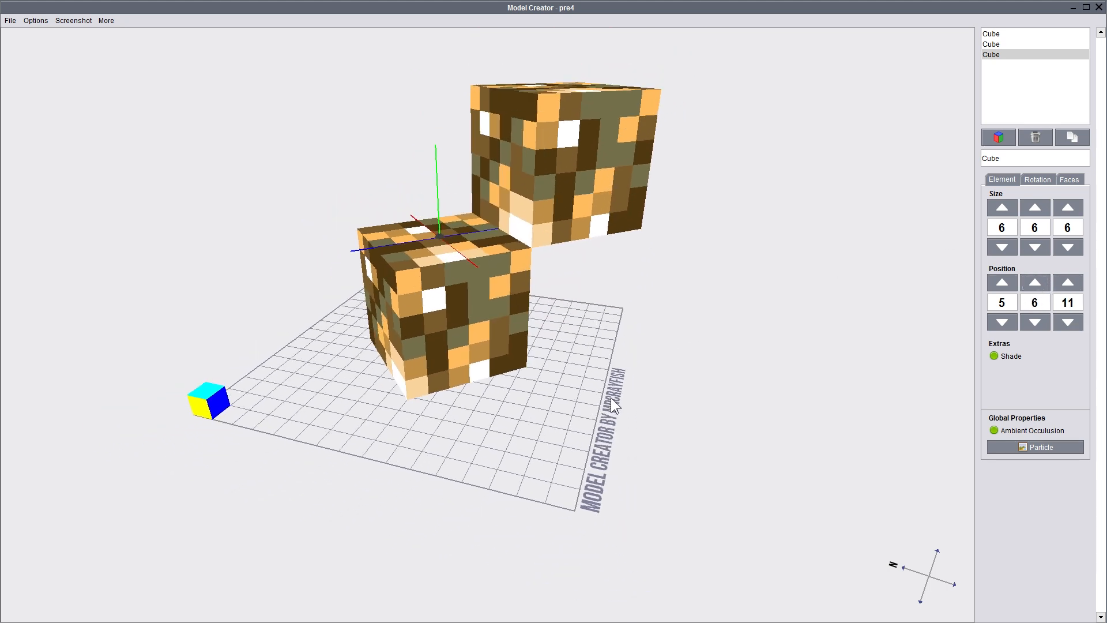
click(1081, 139)
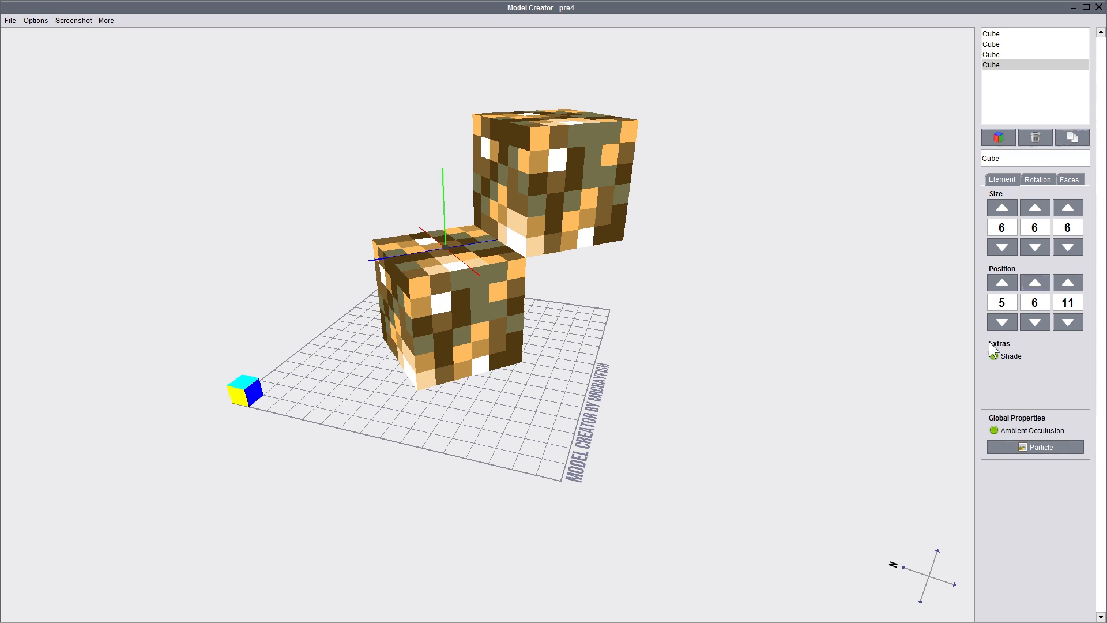
click(1007, 315)
click(1010, 285)
click(1072, 282)
click(1064, 325)
click(1065, 325)
click(1064, 325)
click(1064, 325)
click(1064, 326)
click(1064, 326)
click(1064, 325)
click(1064, 325)
click(1064, 326)
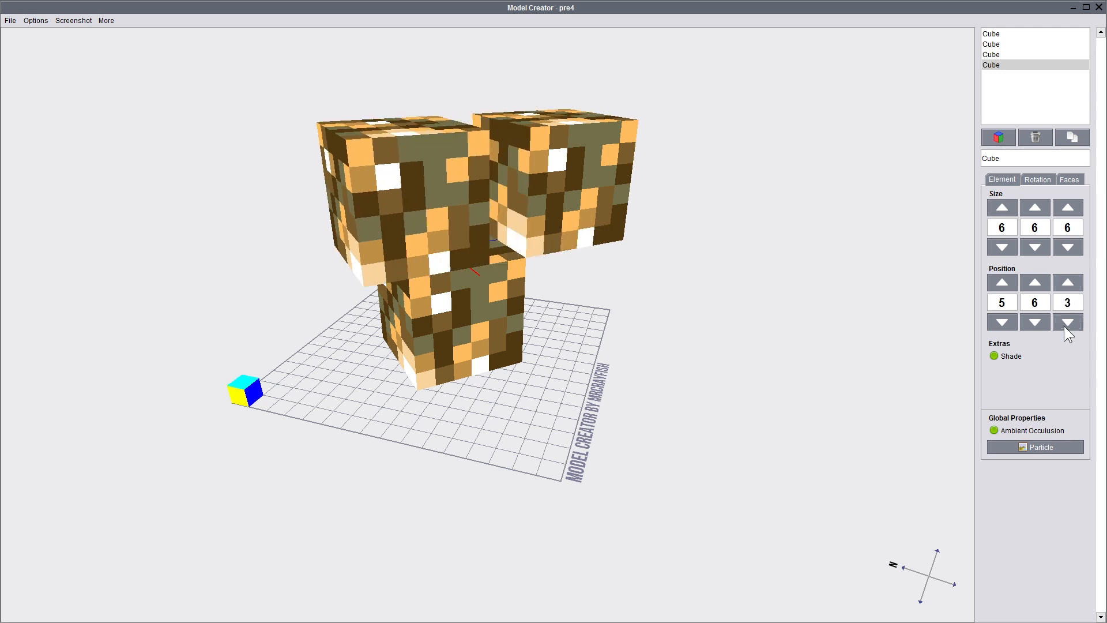
click(1064, 325)
click(1064, 325)
click(1064, 325)
click(1065, 326)
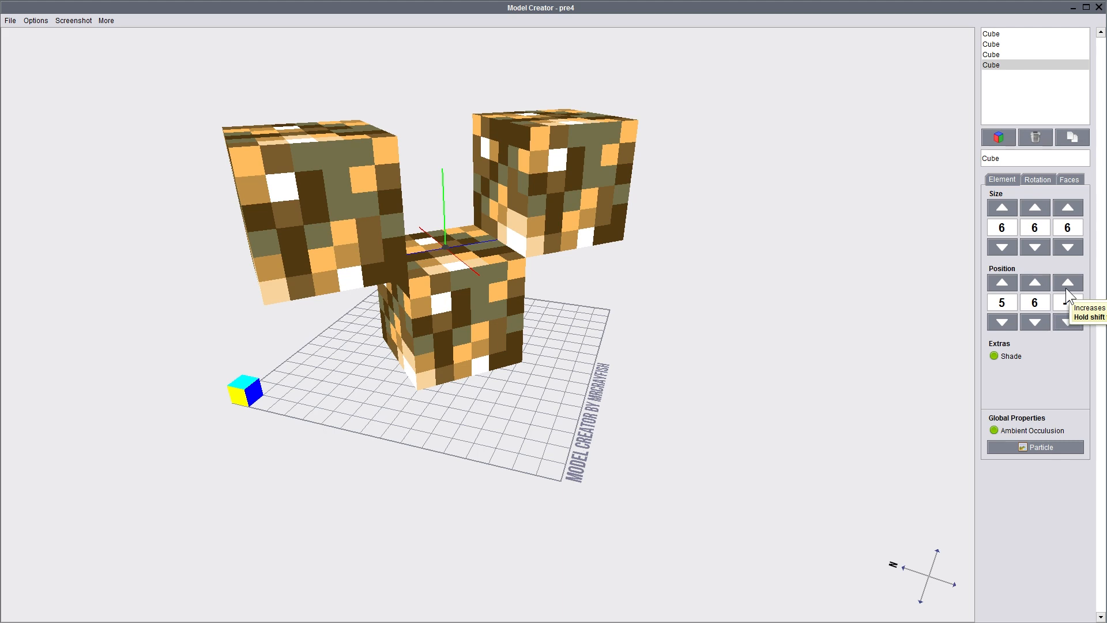
drag(714, 420, 577, 500)
drag(730, 392, 728, 413)
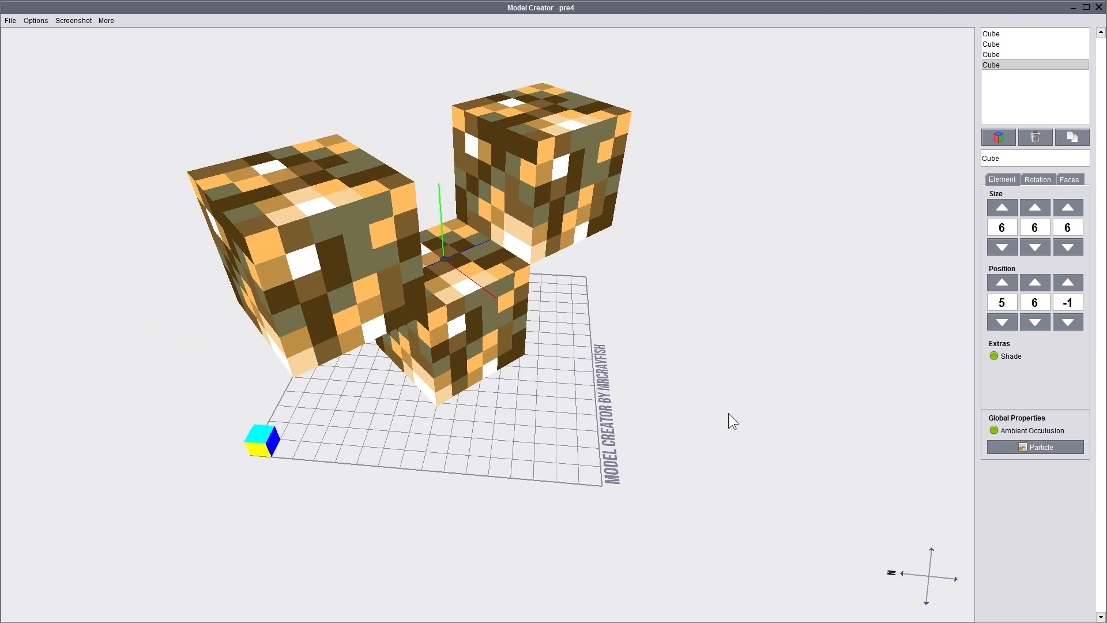